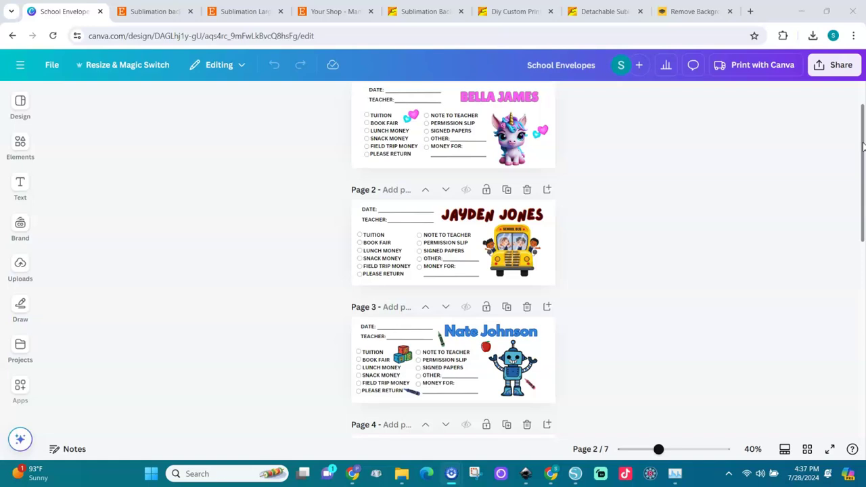
Zoom the School Envelopes pages from 40% to 65% and scroll back to the top of Page 1.
drag(861, 144, 844, 93)
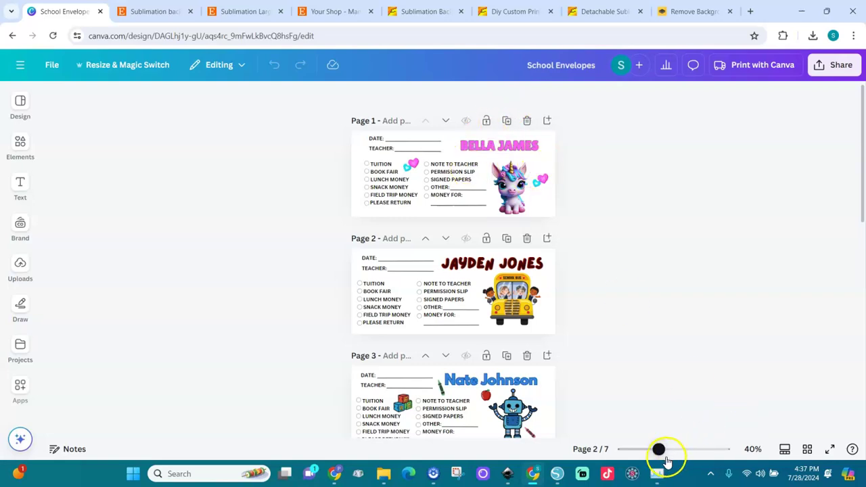
drag(658, 452, 670, 450)
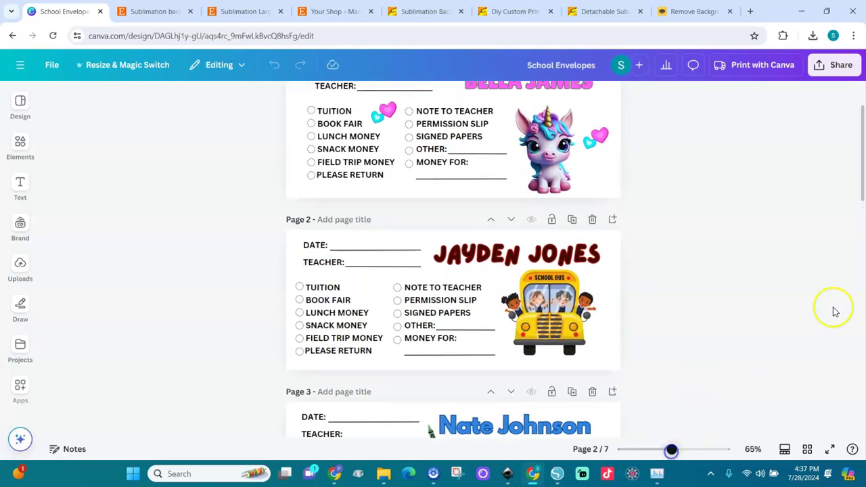
drag(858, 185, 860, 129)
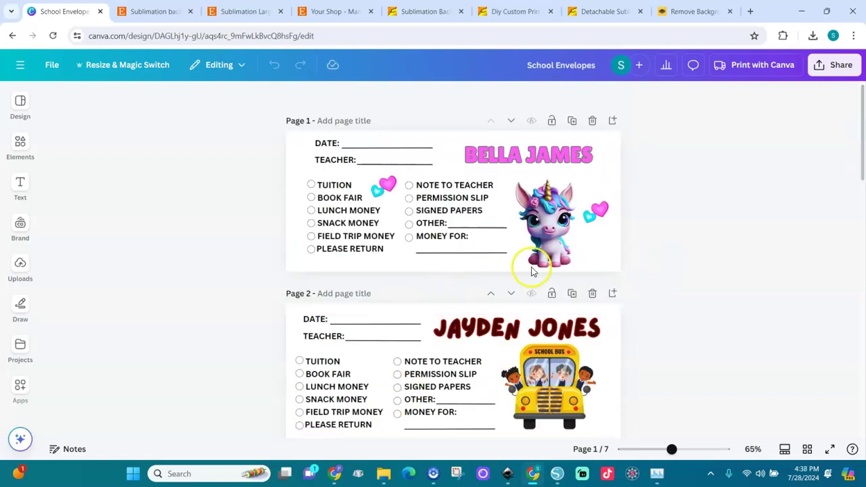
click(705, 391)
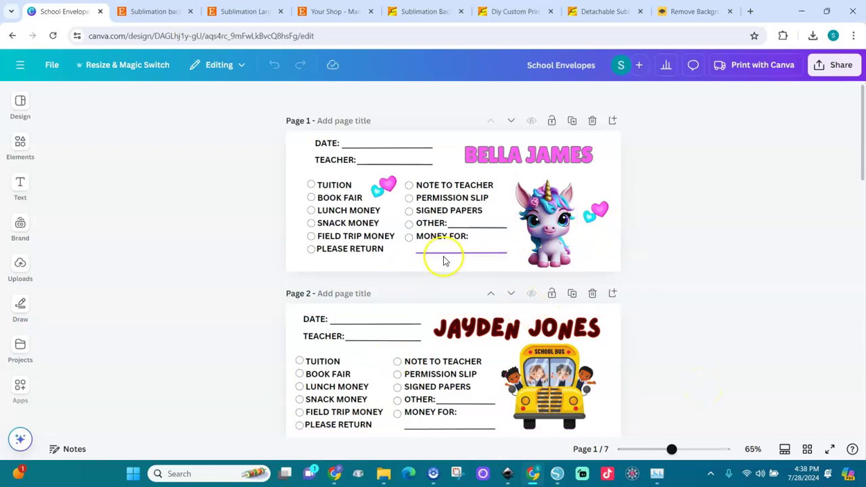
click(862, 174)
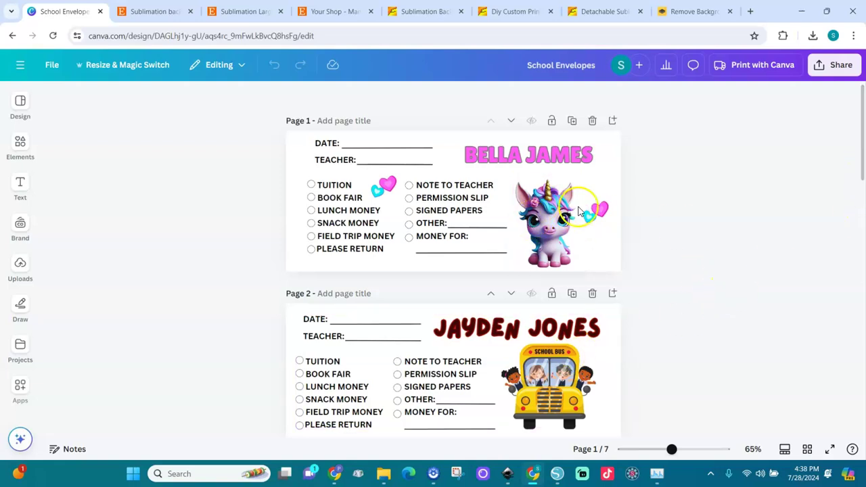
drag(862, 170, 860, 314)
click(541, 248)
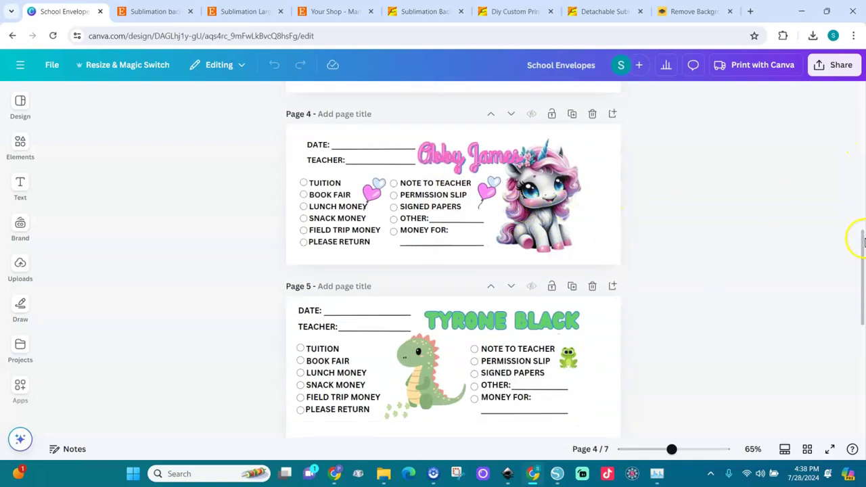
drag(861, 266, 844, 135)
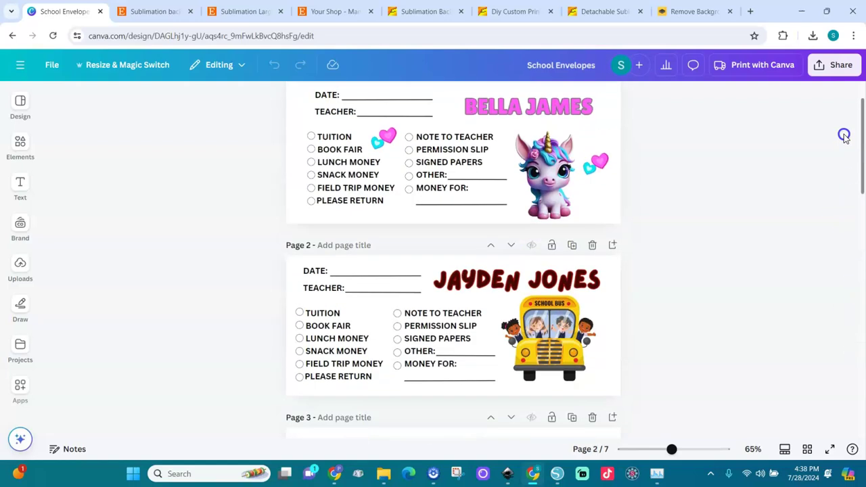
click(548, 329)
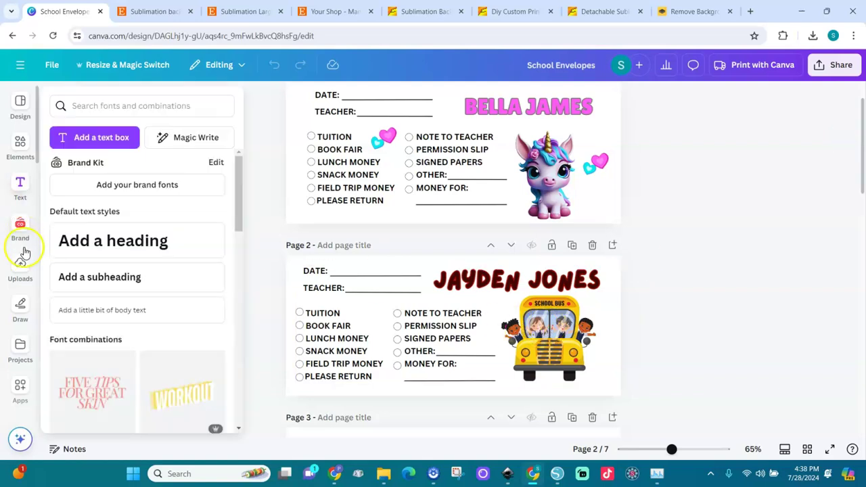
Search the Elements library for 'kids cartoon' and show all the Graphics results.
click(20, 150)
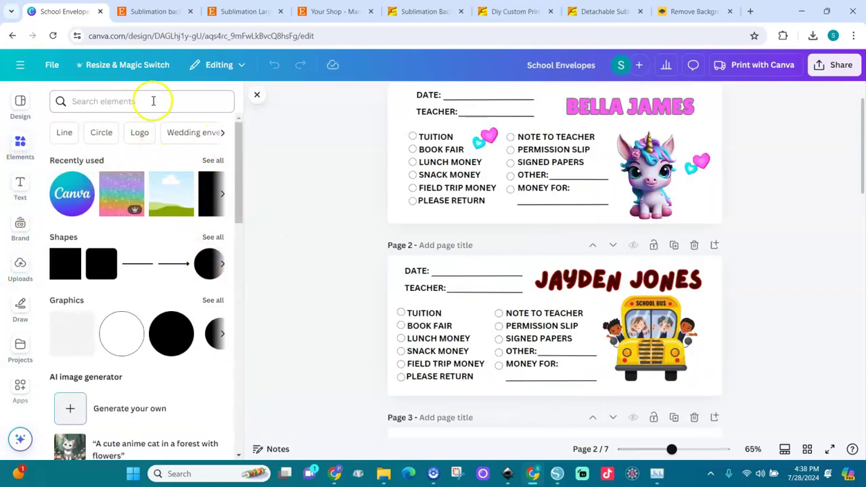
click(120, 101)
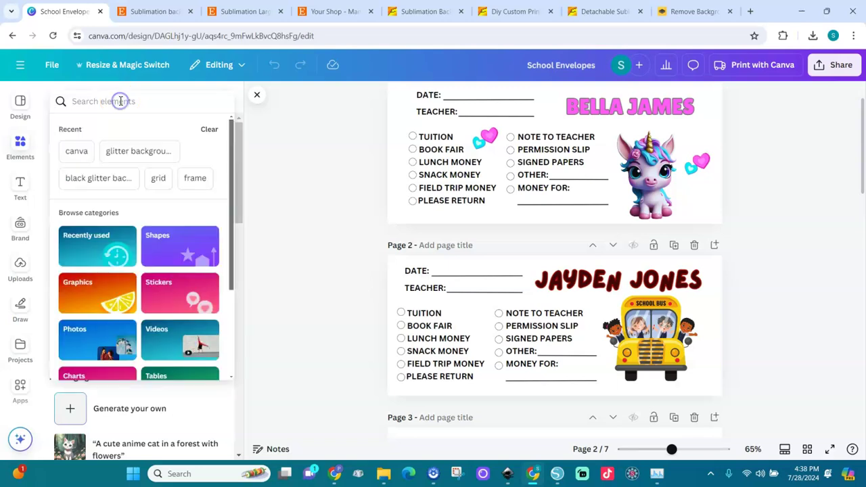
text(kids )
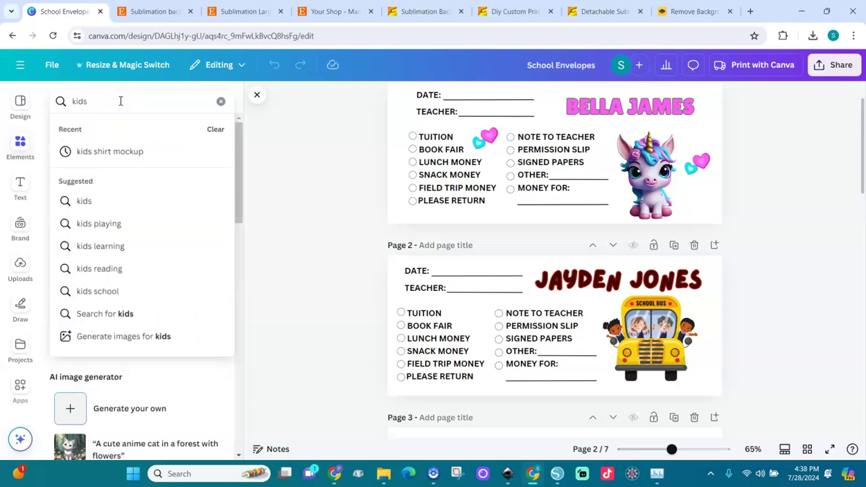
text(cartoon)
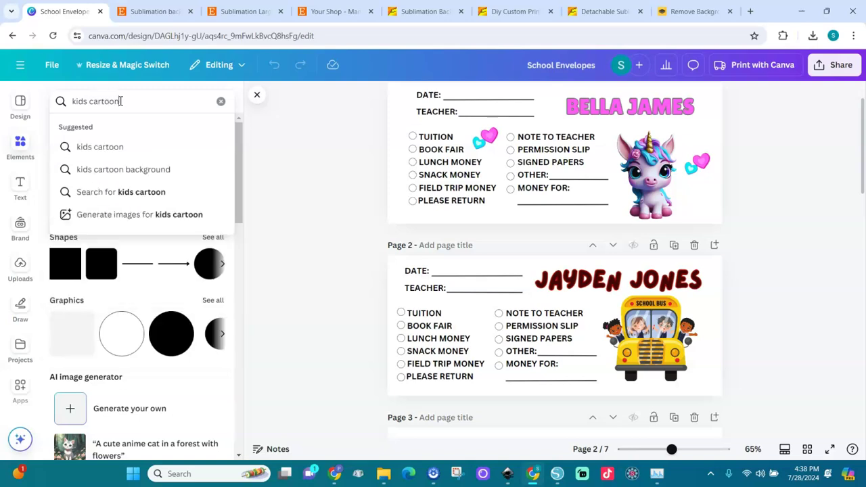
key(Return)
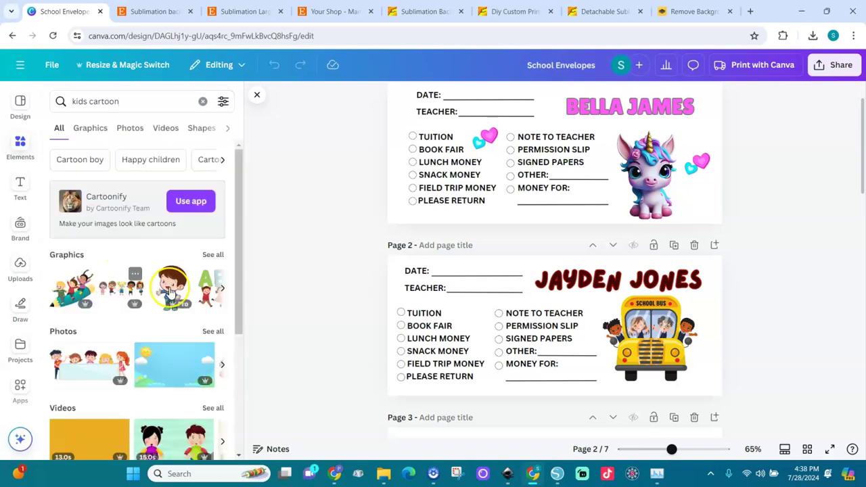
click(213, 255)
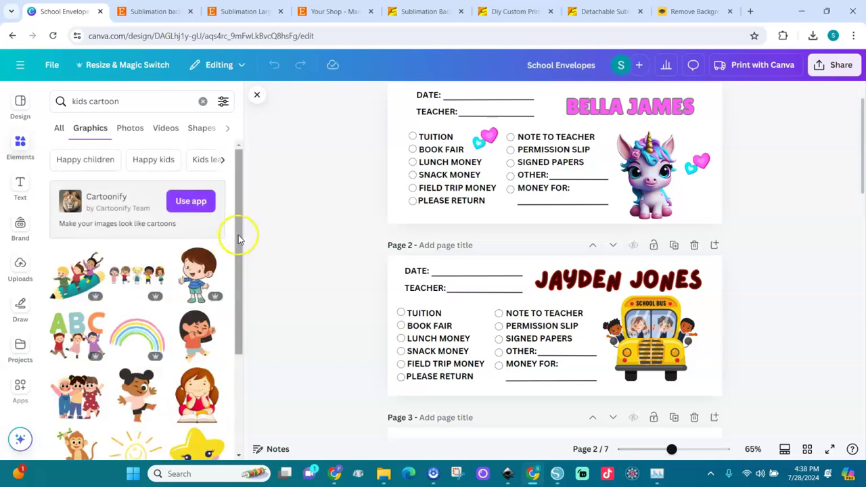
scroll(239, 245, down, 5)
scroll(223, 365, down, 3)
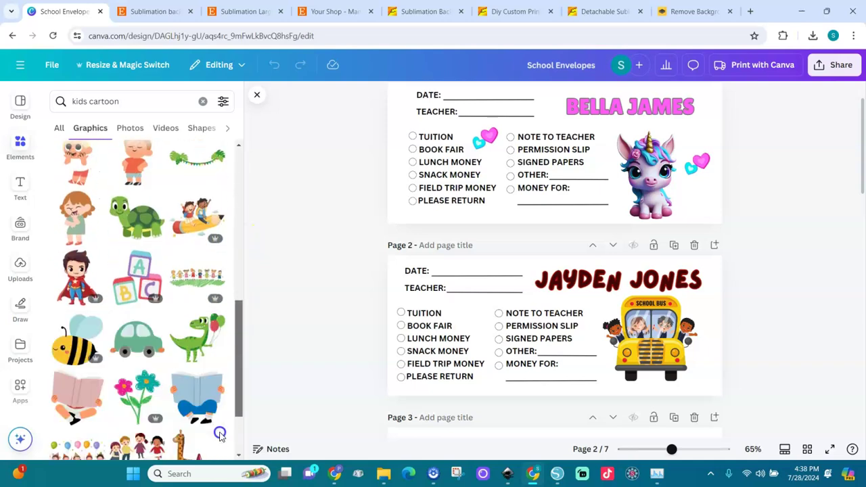
Change the search to 'kids cars' and browse the cartoon car graphics.
click(127, 100)
key(BackSpace)
key(BackSpace)
key(BackSpace)
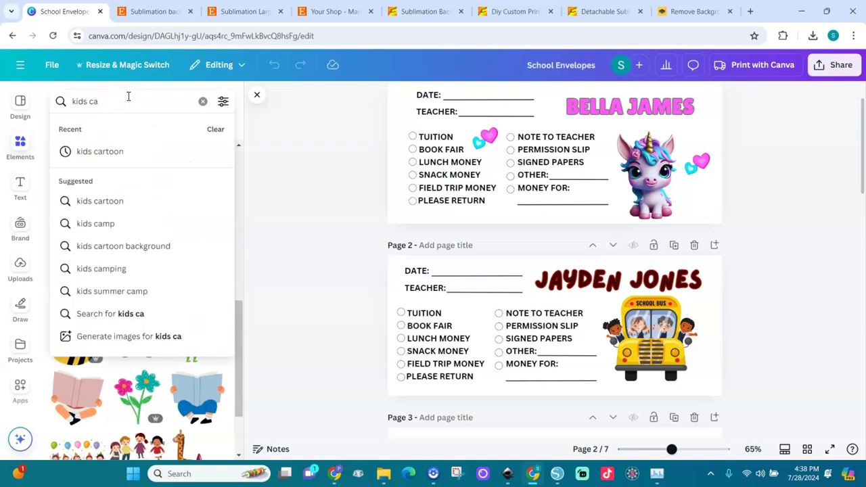
text(rs)
key(Return)
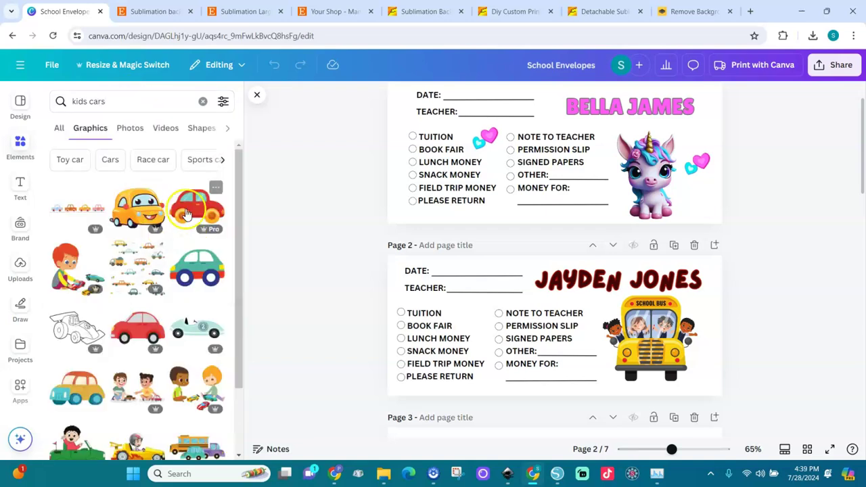
drag(236, 277, 234, 389)
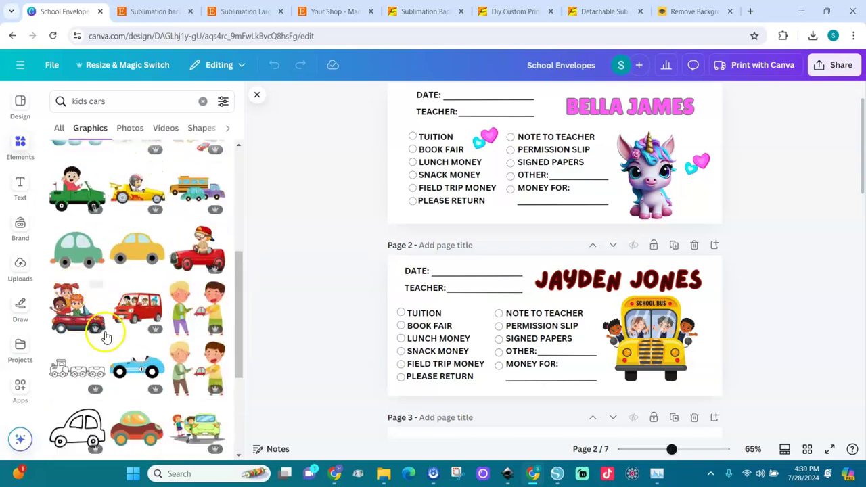
drag(238, 284, 238, 374)
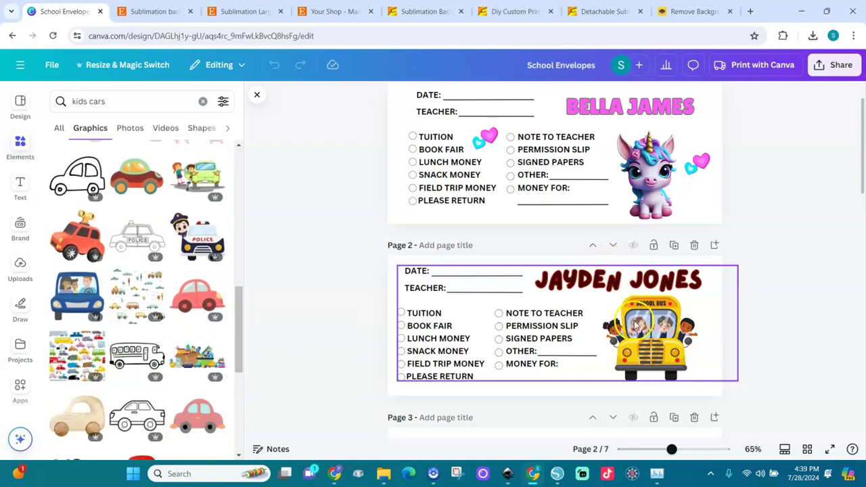
click(655, 344)
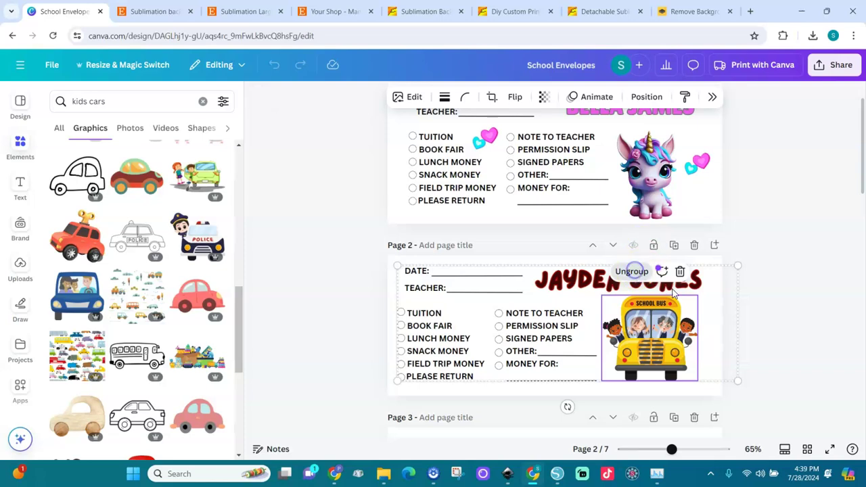
click(631, 272)
click(755, 306)
click(651, 345)
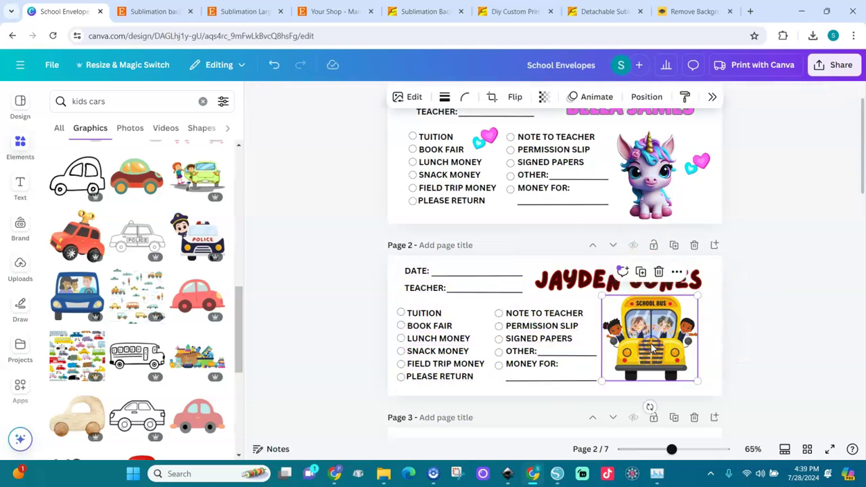
key(Delete)
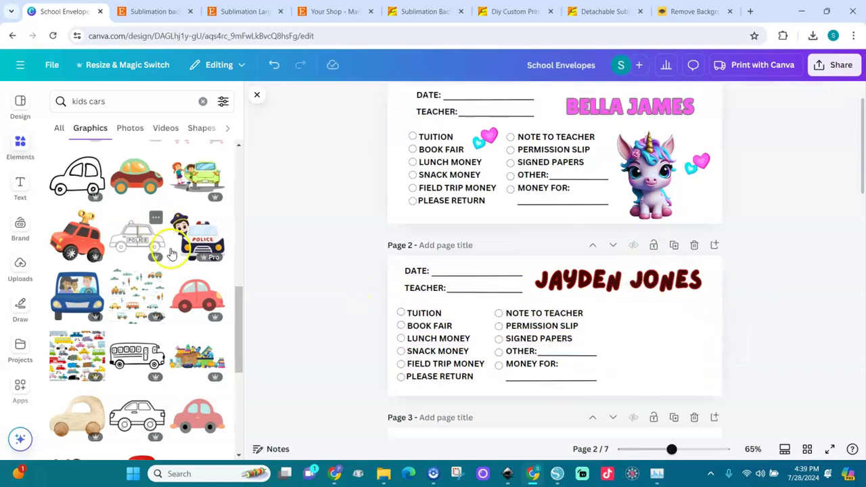
drag(238, 307, 236, 432)
drag(239, 383, 234, 422)
drag(239, 363, 236, 210)
click(79, 314)
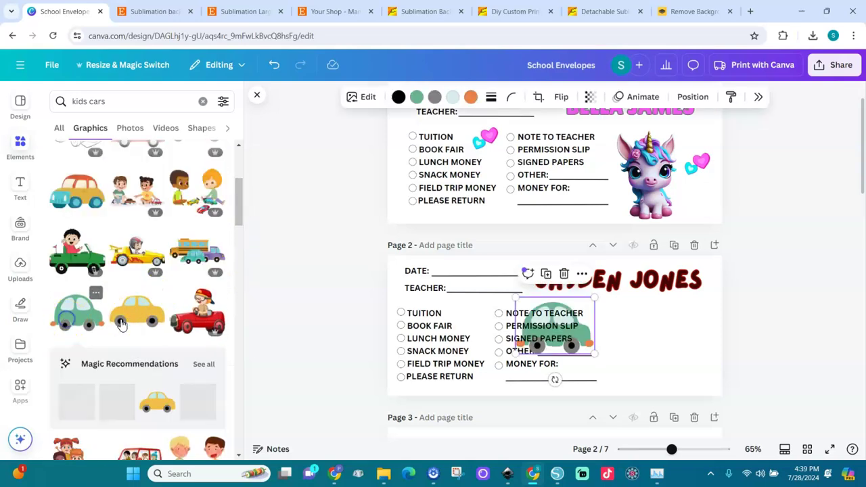
drag(580, 343, 664, 374)
drag(673, 322, 708, 299)
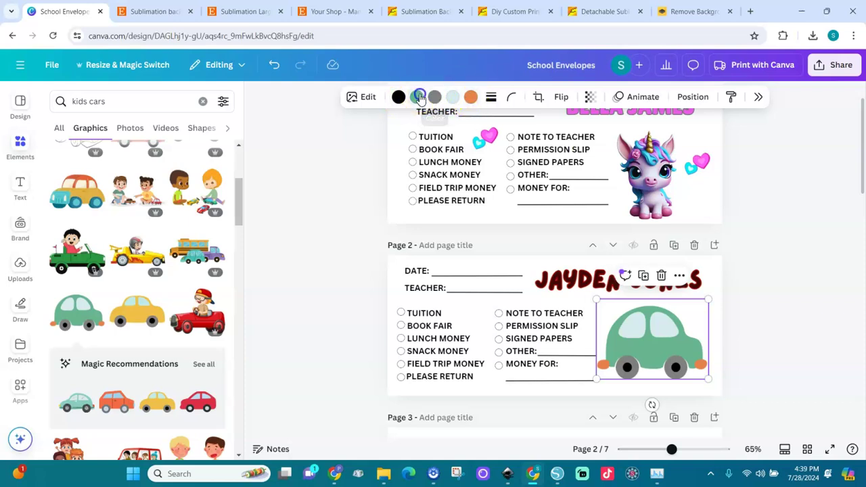
click(419, 97)
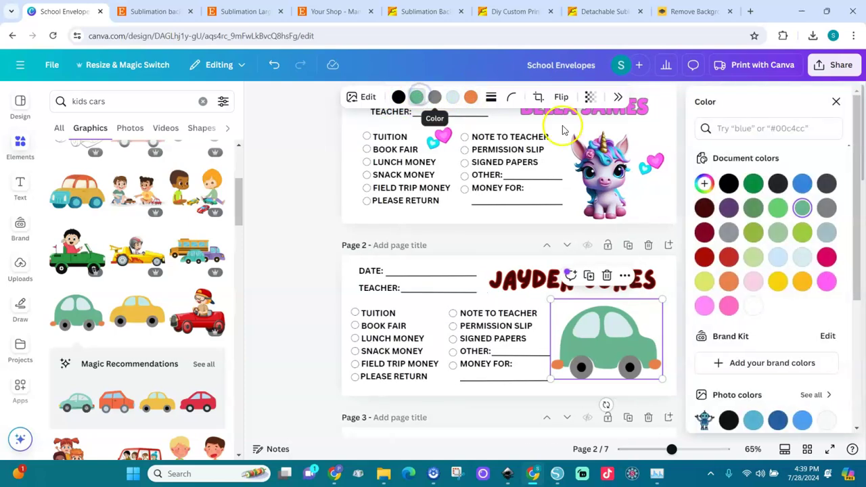
click(802, 184)
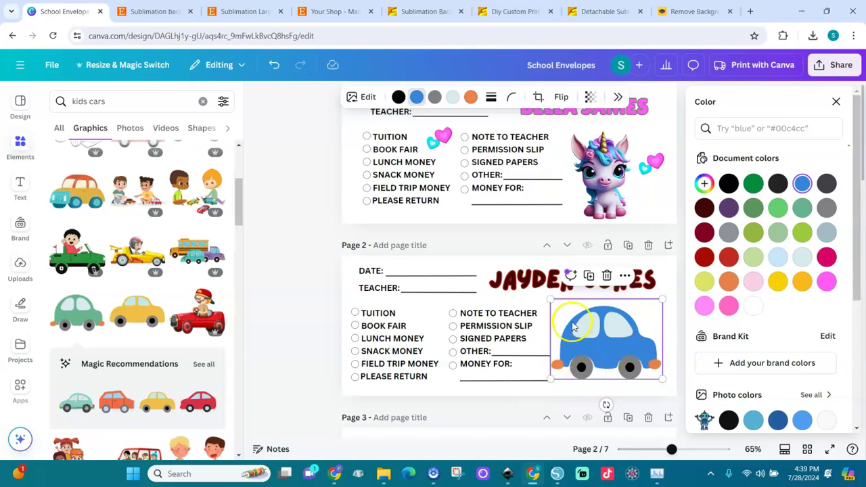
click(606, 278)
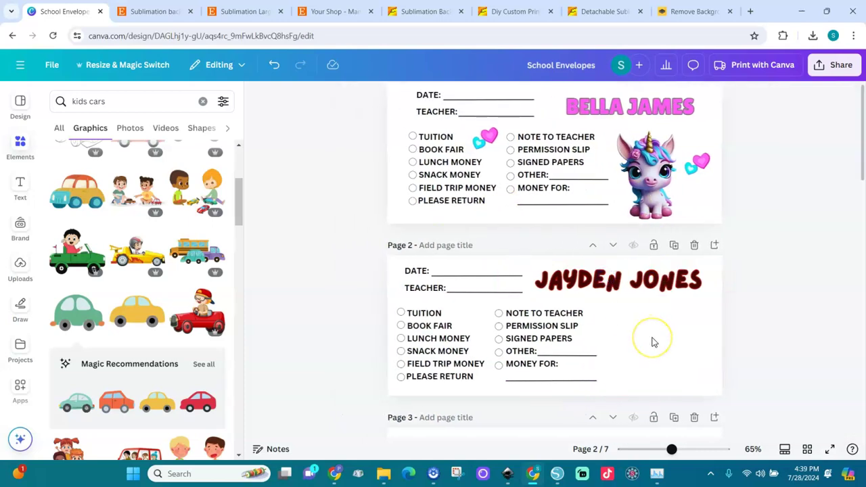
key(ctrl+z)
key(ctrl+z)
key(ctrl+z)
key(ctrl+z)
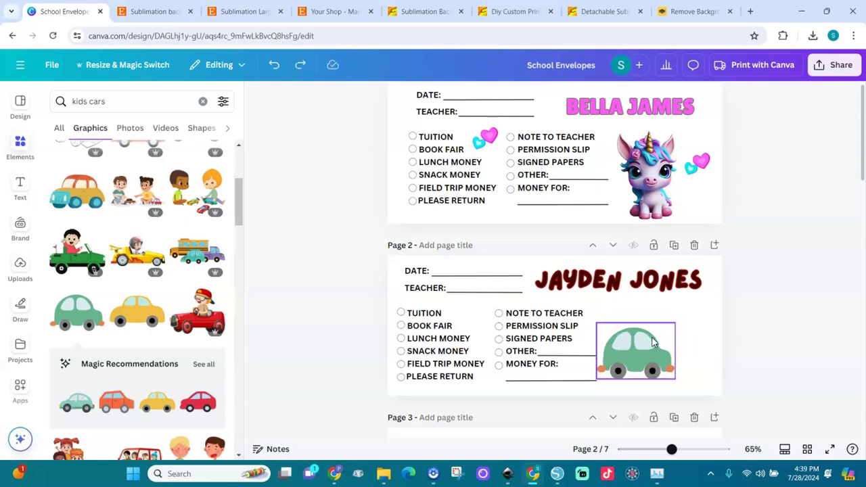
key(ctrl+z)
click(788, 295)
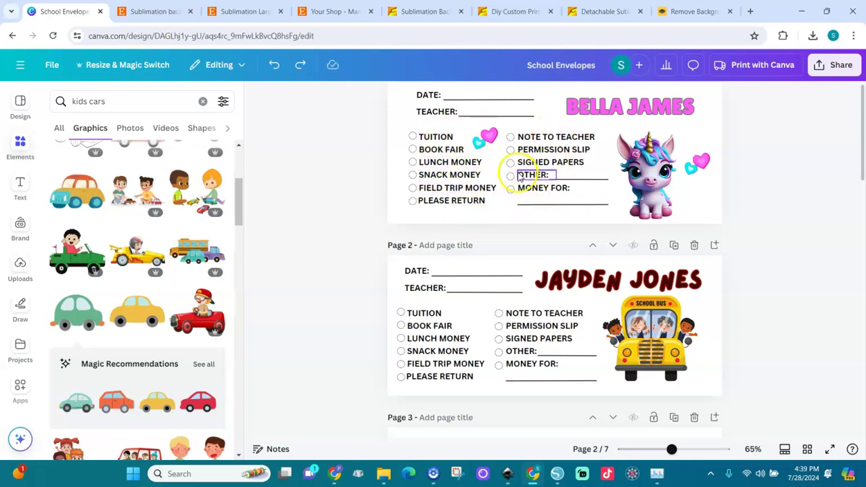
click(435, 139)
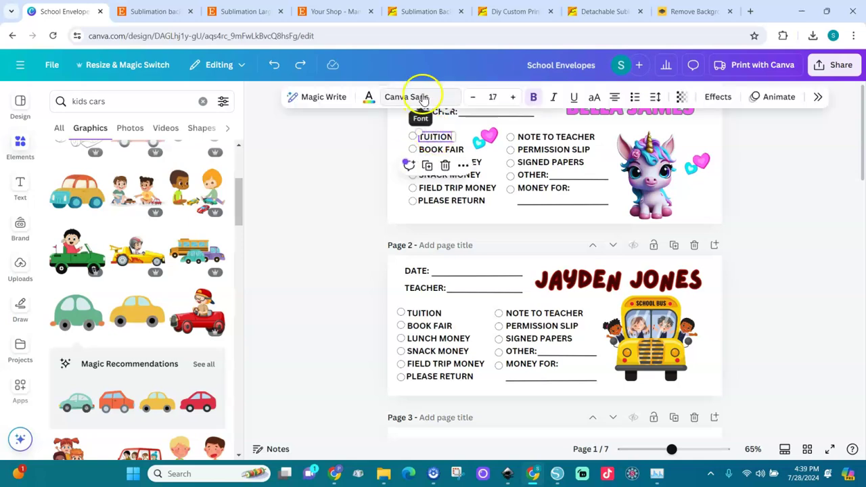
click(440, 96)
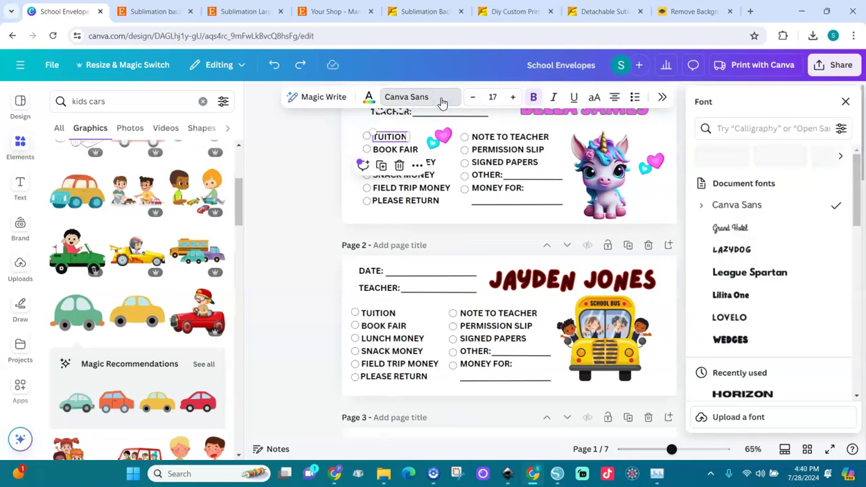
click(728, 298)
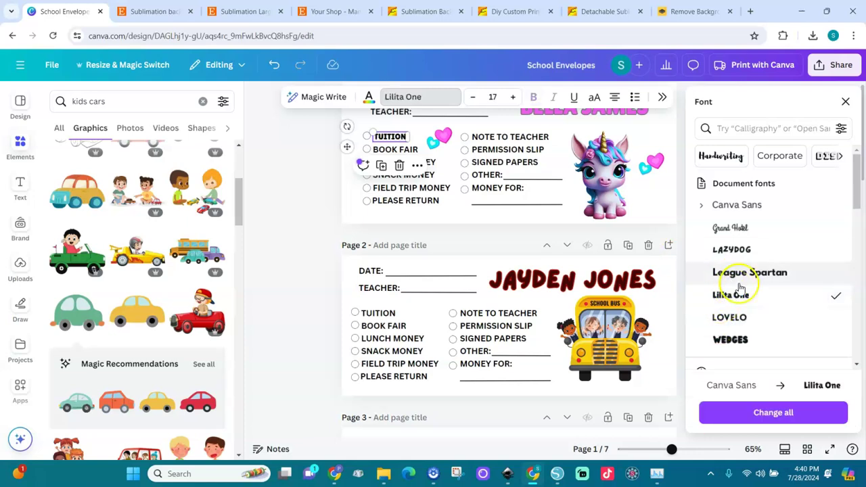
click(414, 153)
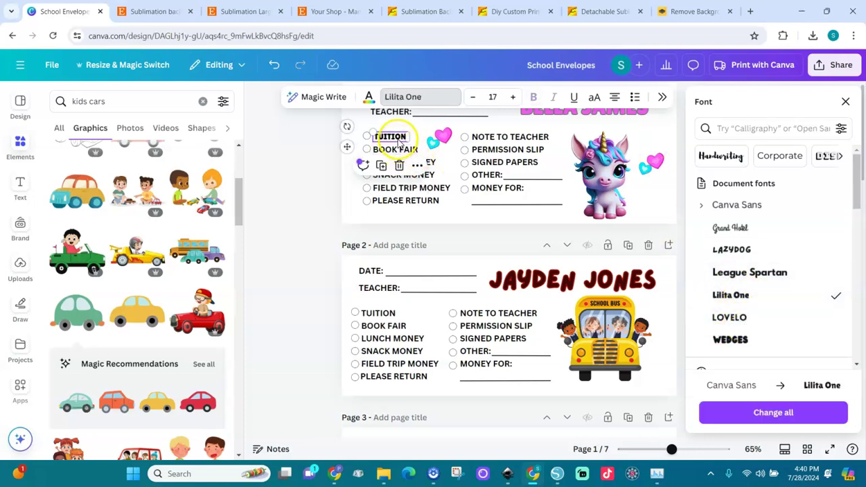
click(409, 139)
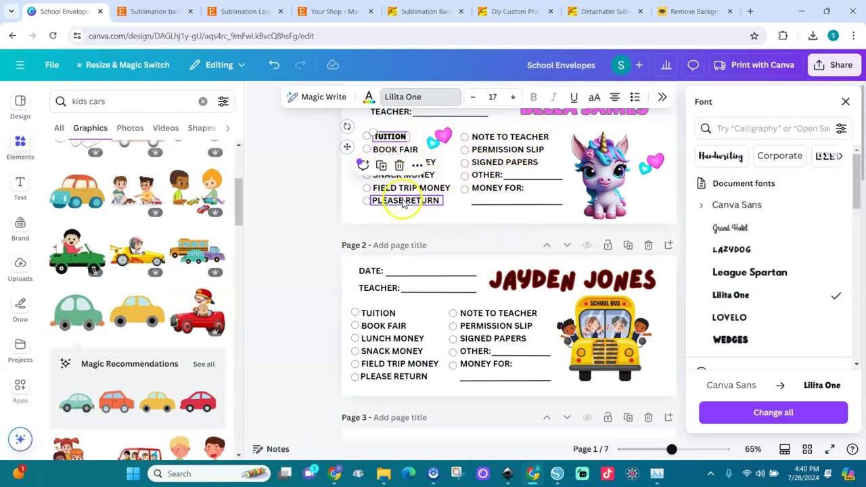
key(ctrl+z)
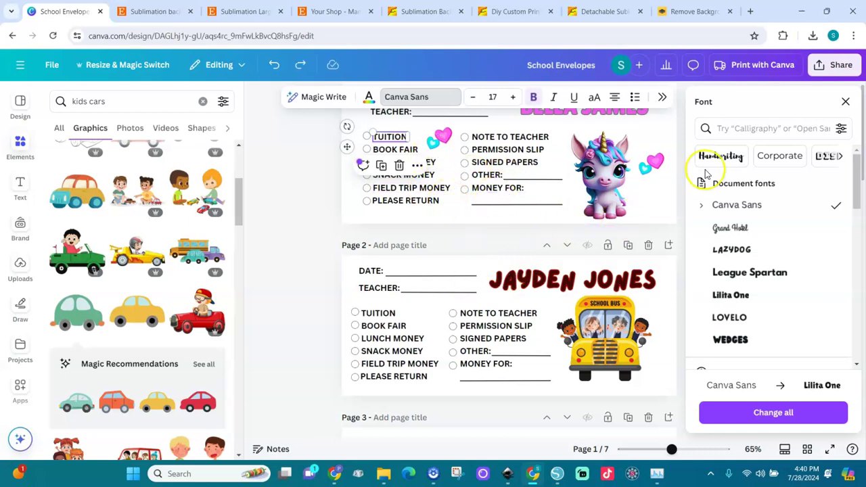
click(845, 102)
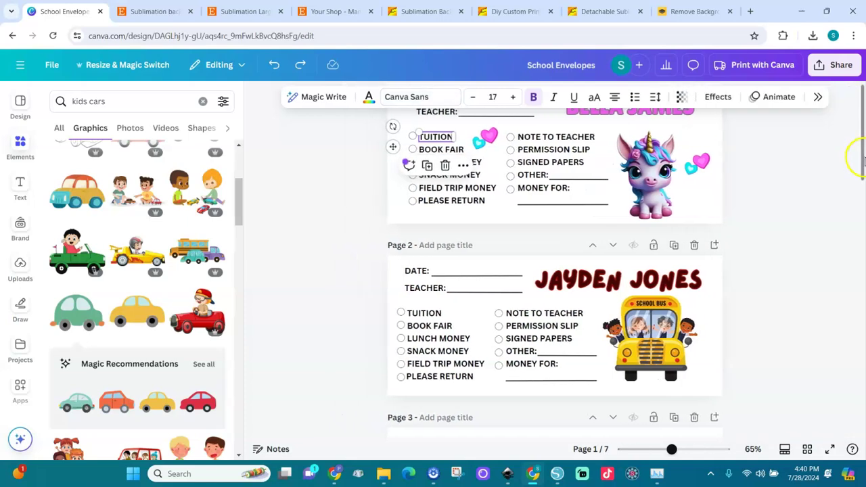
drag(862, 157, 860, 135)
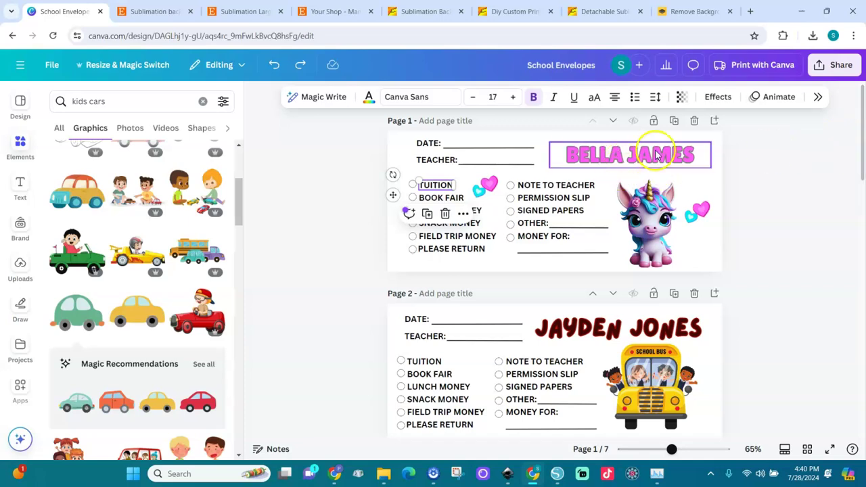
drag(862, 173, 861, 296)
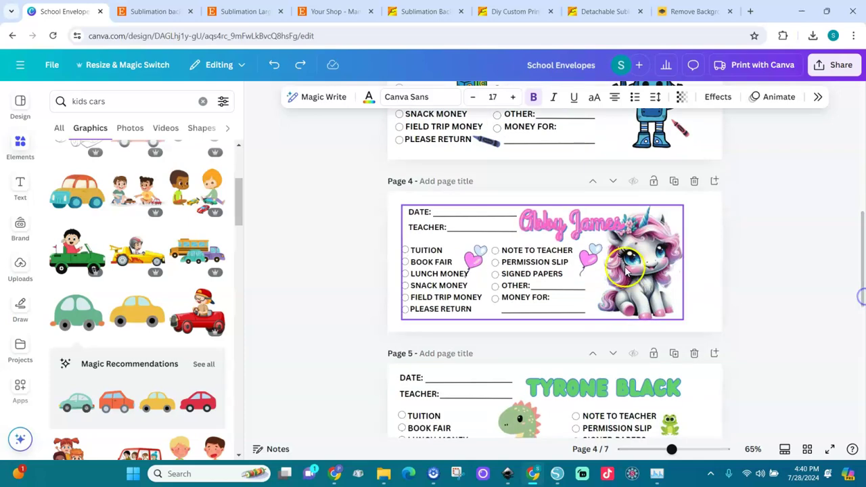
click(572, 223)
double_click(573, 224)
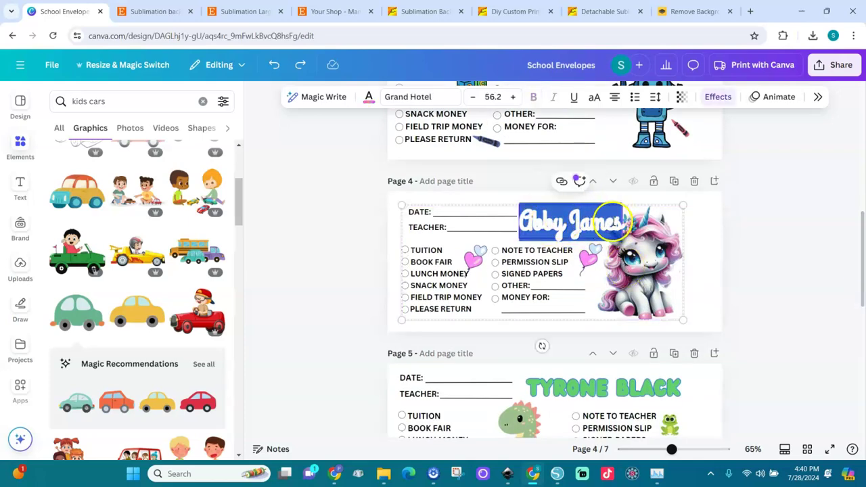
key(Escape)
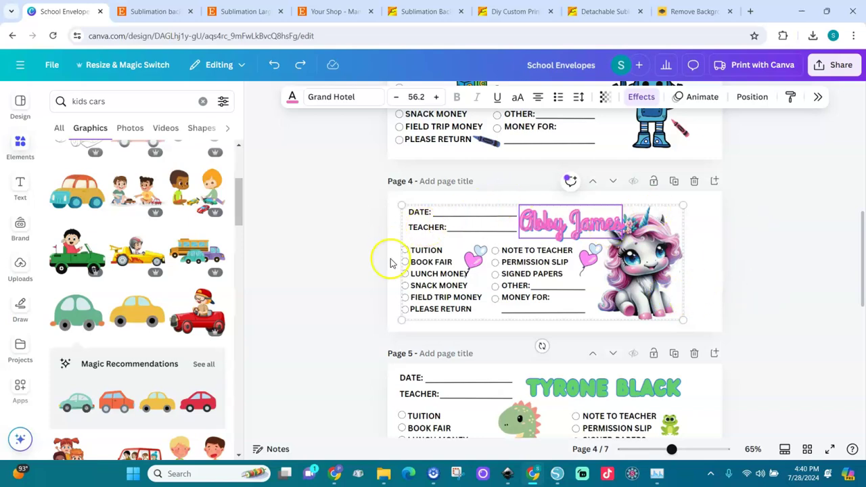
click(758, 294)
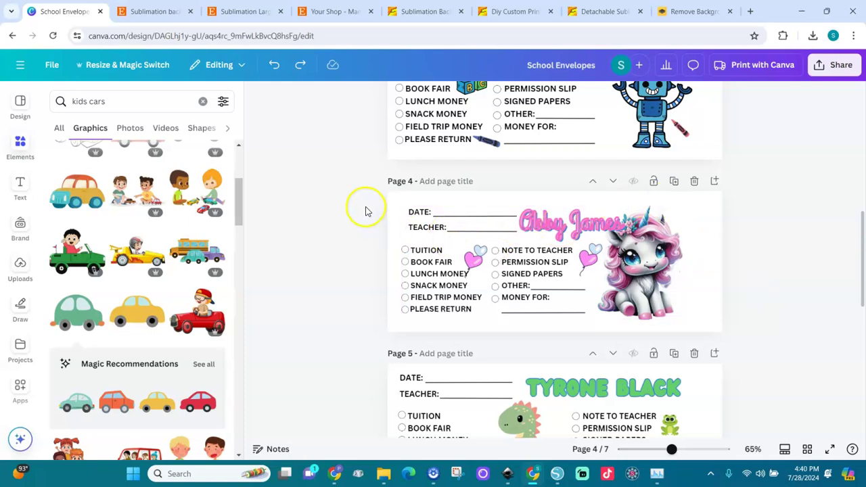
Select the entire Page 4 design, enlarge it to fill the page, and open Share.
drag(378, 188, 708, 326)
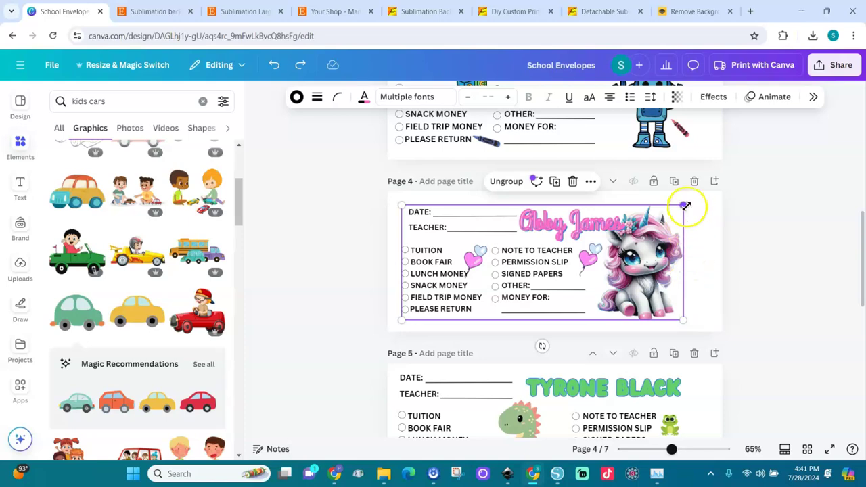
drag(684, 206, 696, 201)
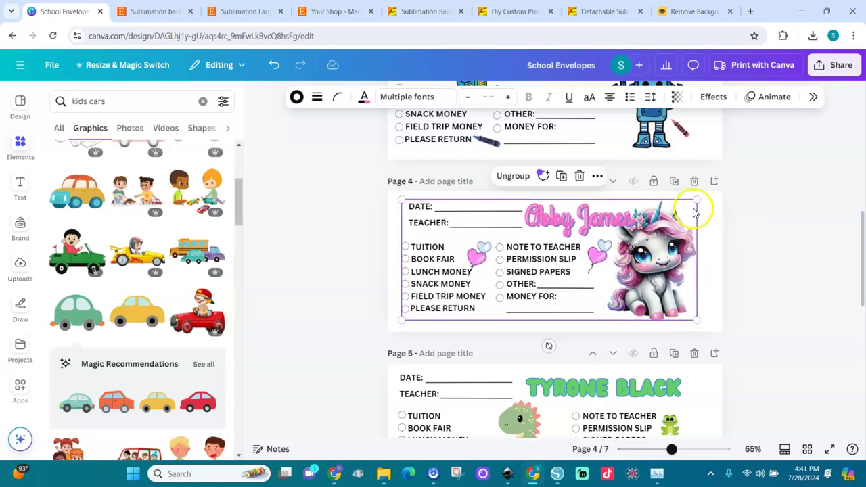
click(841, 64)
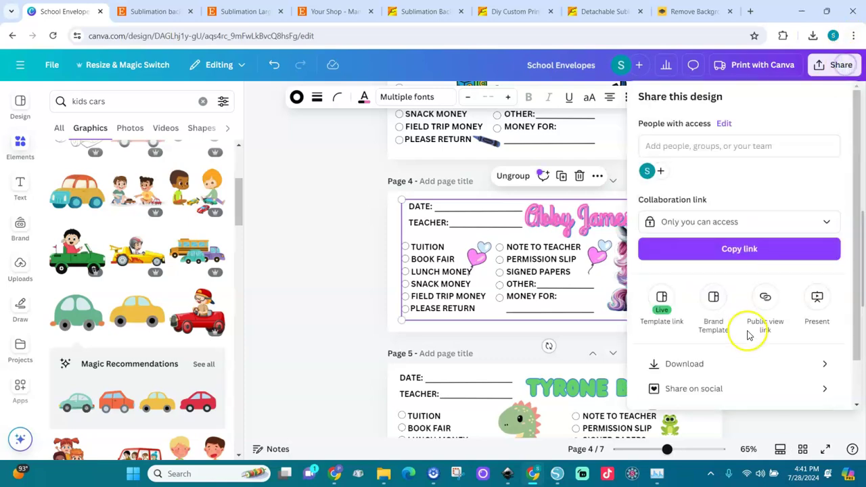
Download only the current page, Page 4, of School Envelopes as a PNG.
click(687, 364)
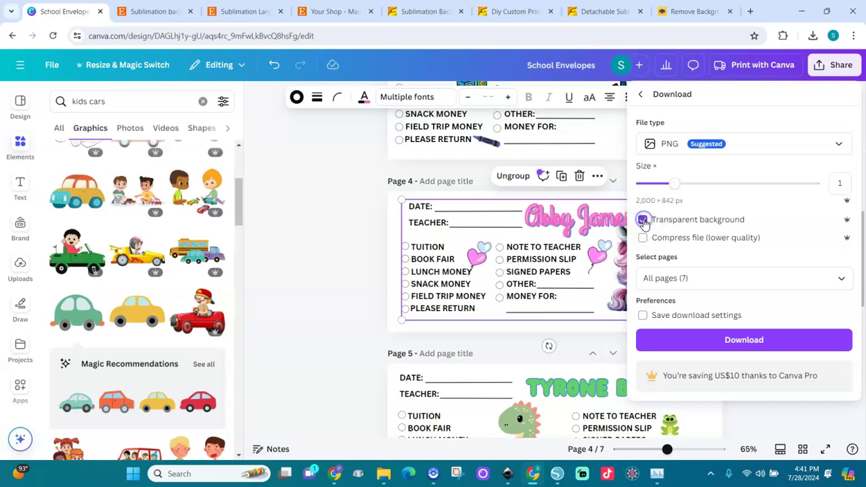
click(691, 279)
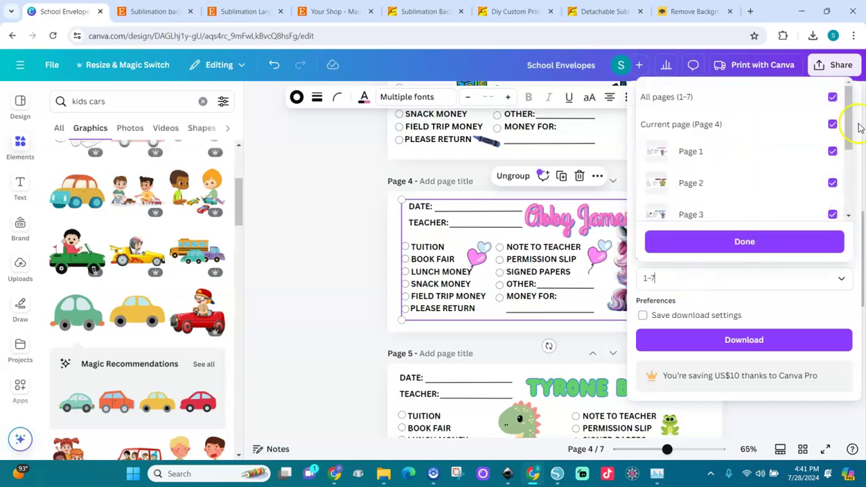
click(834, 97)
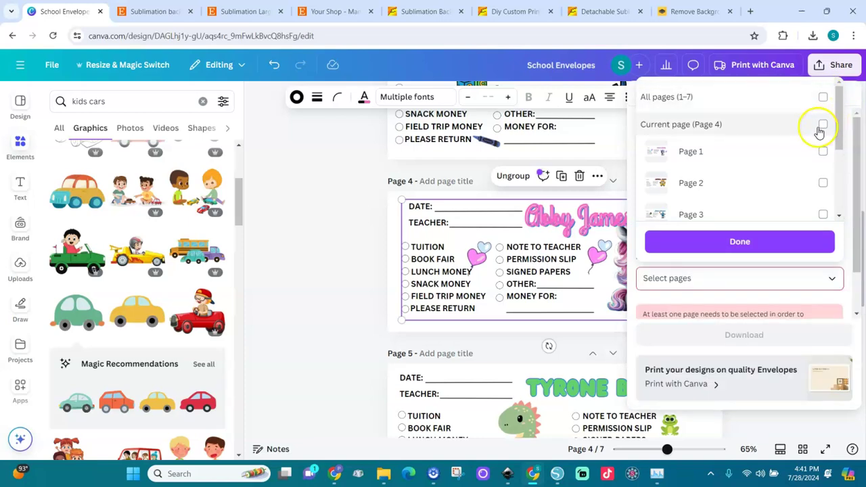
click(823, 124)
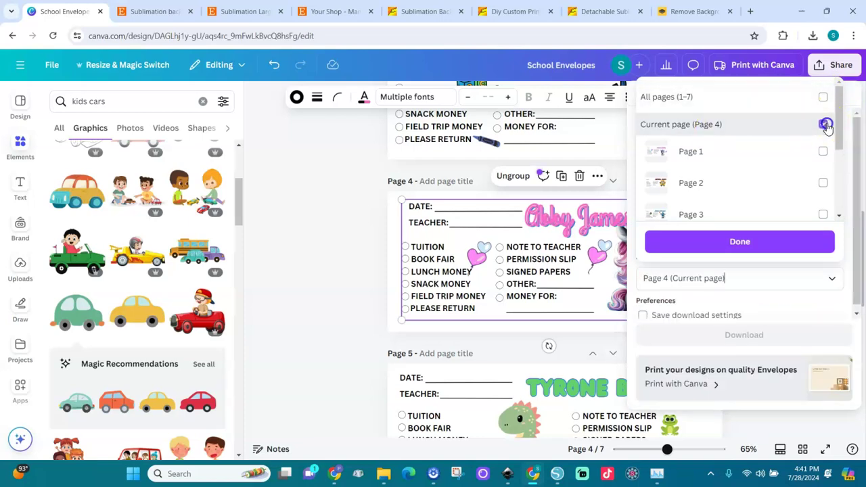
click(753, 243)
click(743, 334)
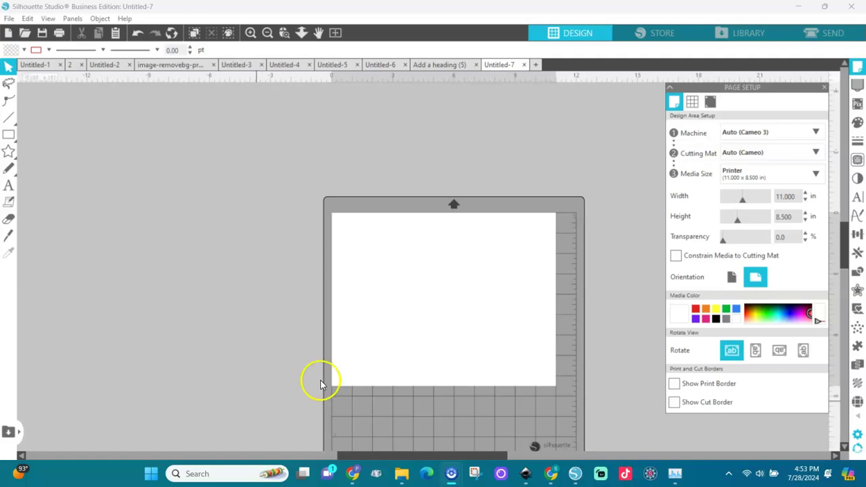
click(759, 175)
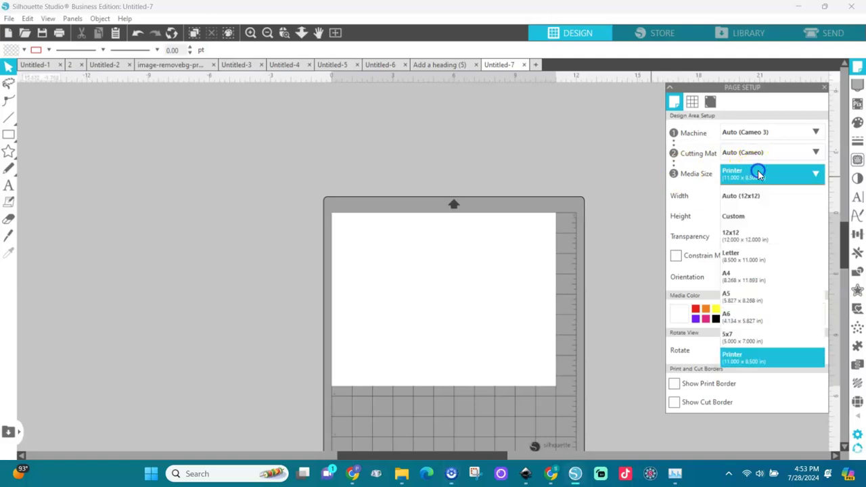
click(433, 284)
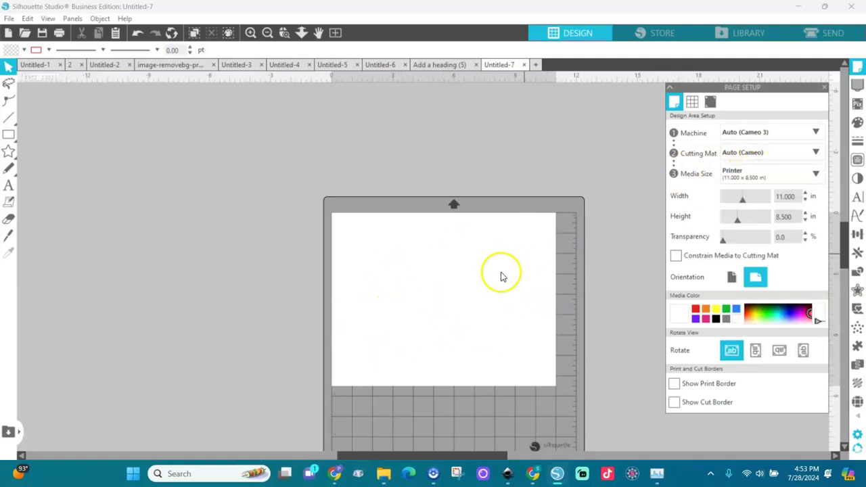
click(771, 174)
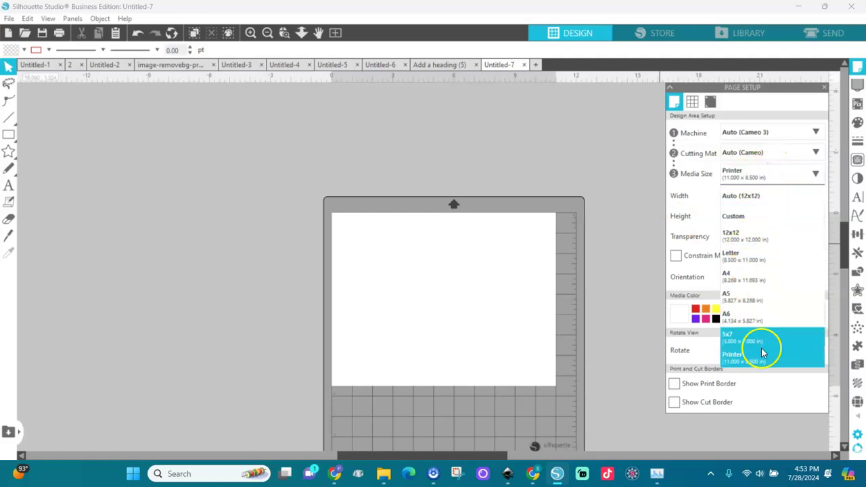
click(465, 270)
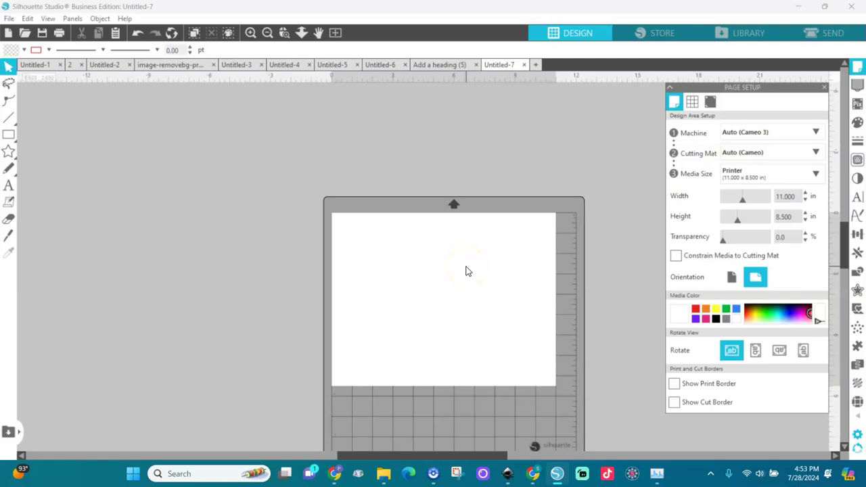
Set the page to Envelope #10 printer media, 9.500 × 4.125 in, in landscape orientation.
click(8, 19)
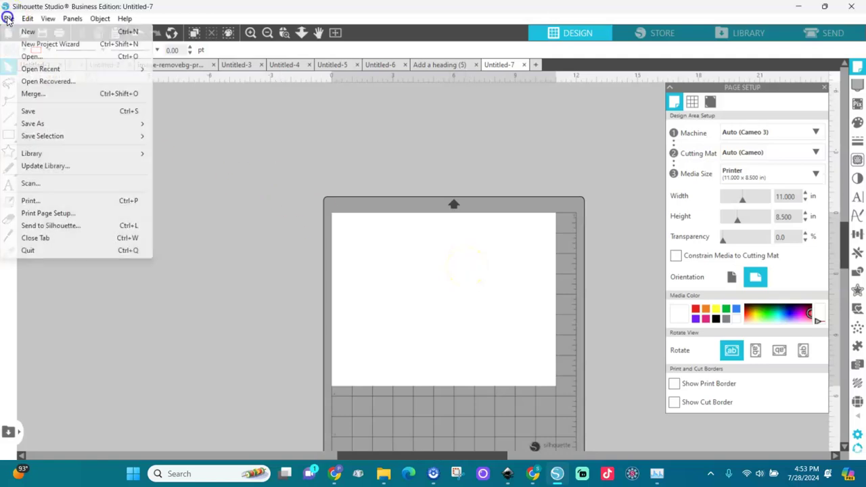
click(37, 214)
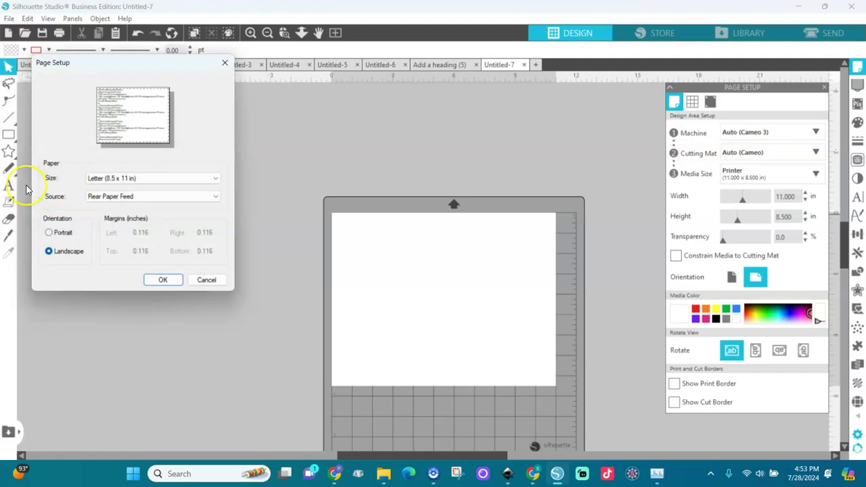
click(101, 178)
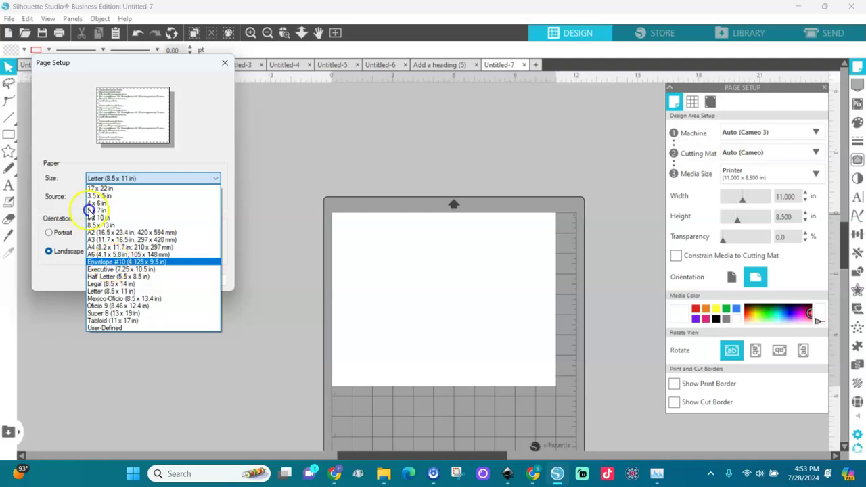
click(111, 261)
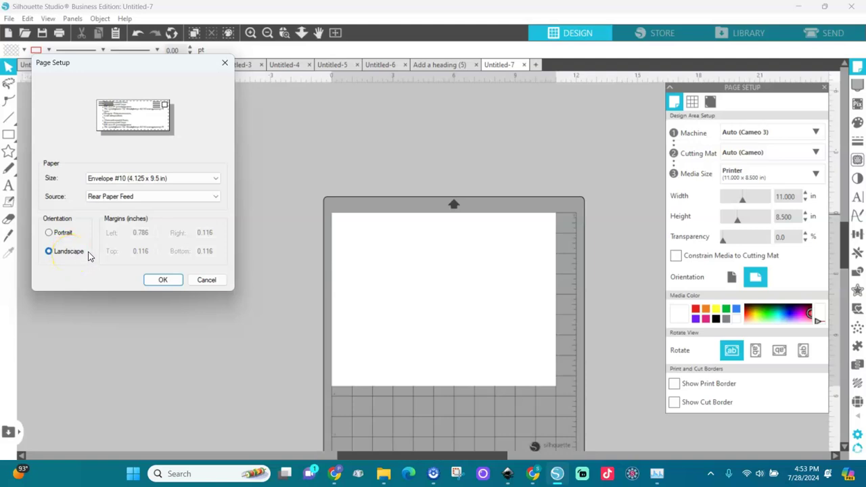
click(50, 233)
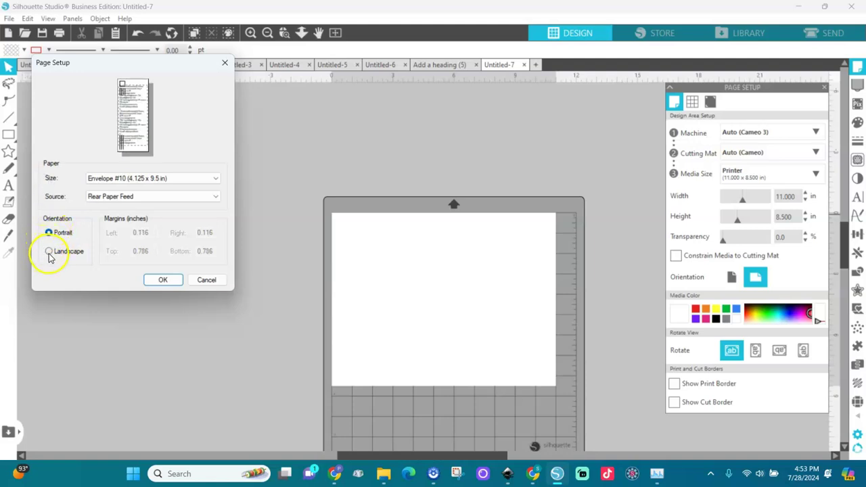
click(50, 253)
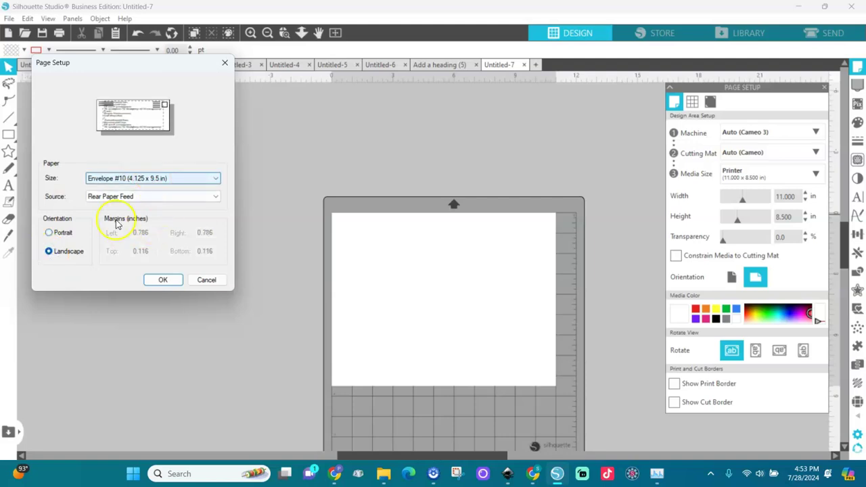
click(165, 281)
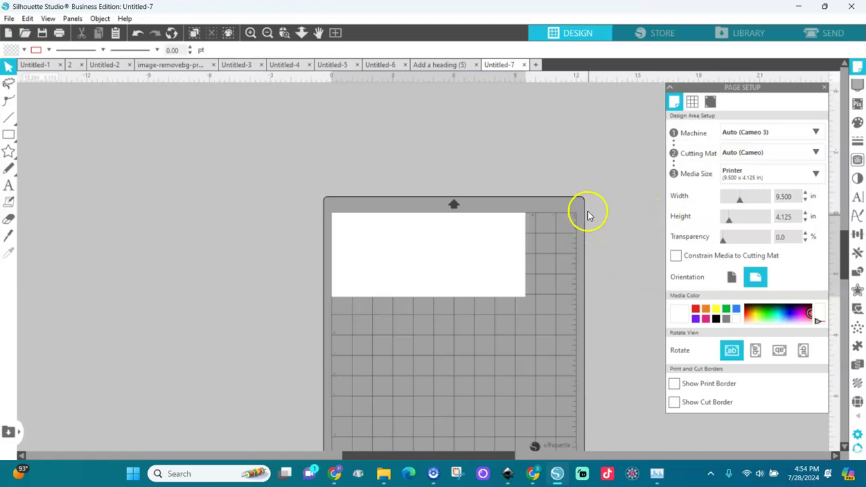
Turn on Show Print Border, then fit the page to the view and zoom out.
click(675, 384)
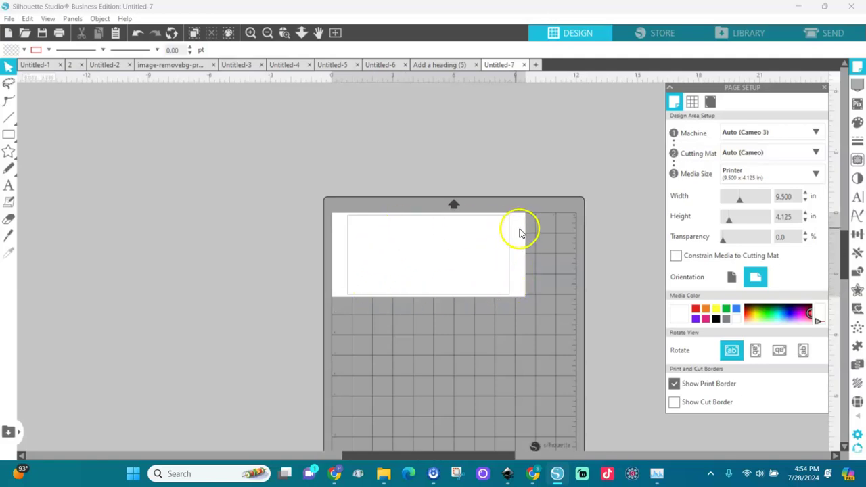
click(336, 34)
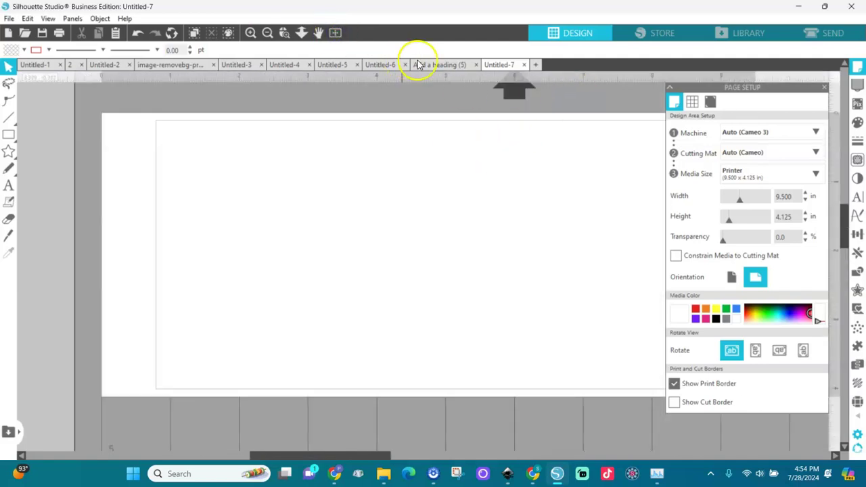
click(266, 33)
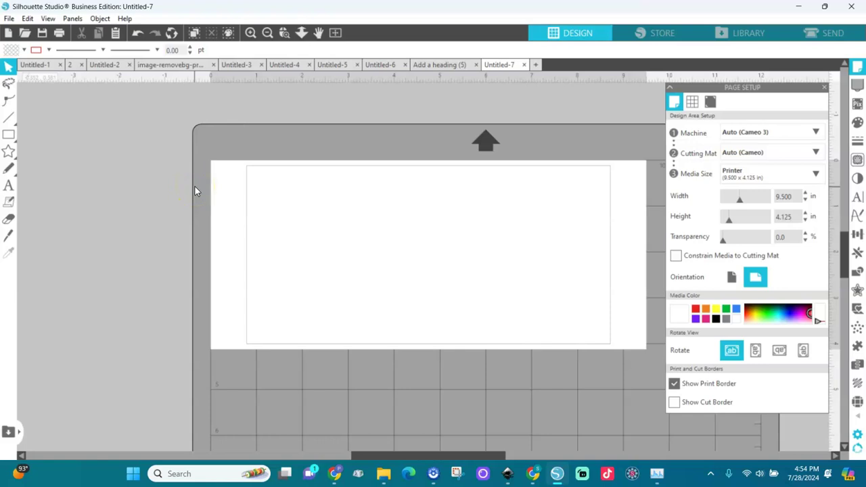
Merge the School Envelopes image into the page and set its fill to none.
click(8, 19)
click(36, 97)
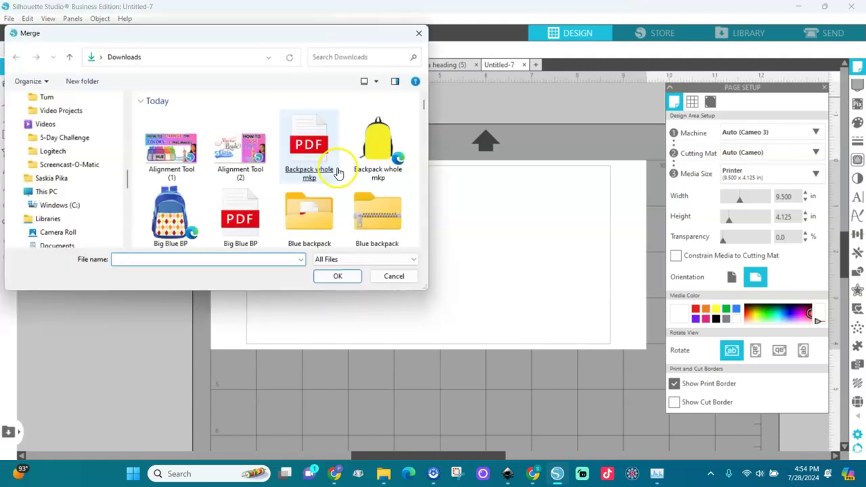
double_click(180, 146)
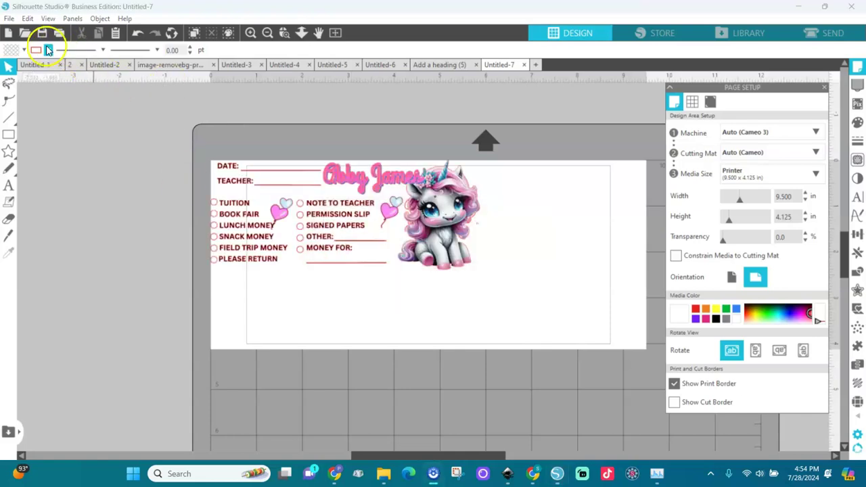
click(238, 223)
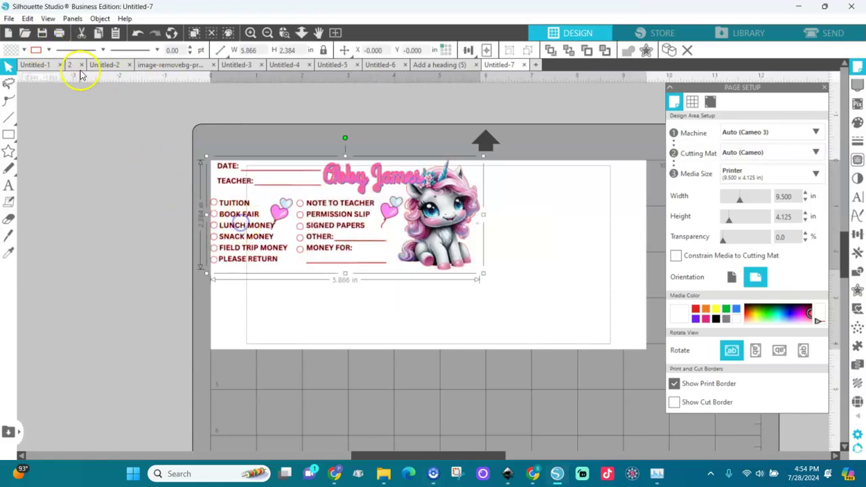
click(37, 50)
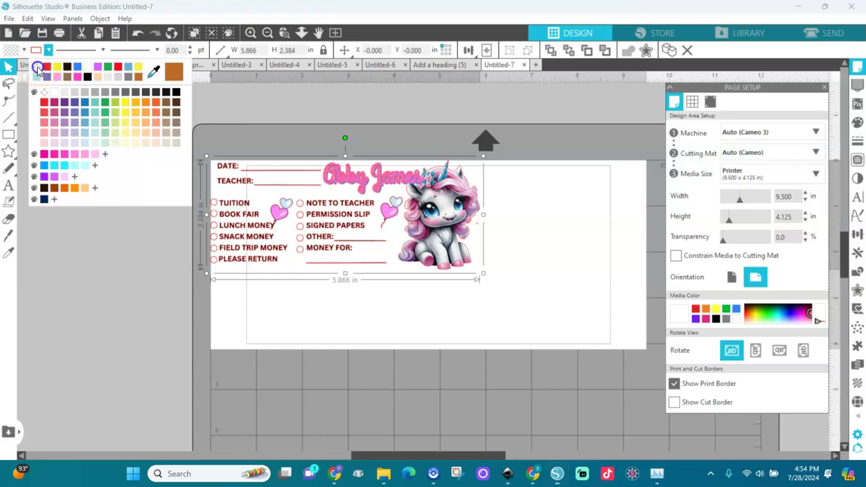
click(40, 68)
Scale the design up to 9.119 × 3.706 in and position it on the envelope page.
mouse_move(317, 235)
mouse_down()
mouse_move(308, 238)
mouse_move(330, 249)
mouse_move(316, 238)
mouse_move(322, 244)
mouse_up()
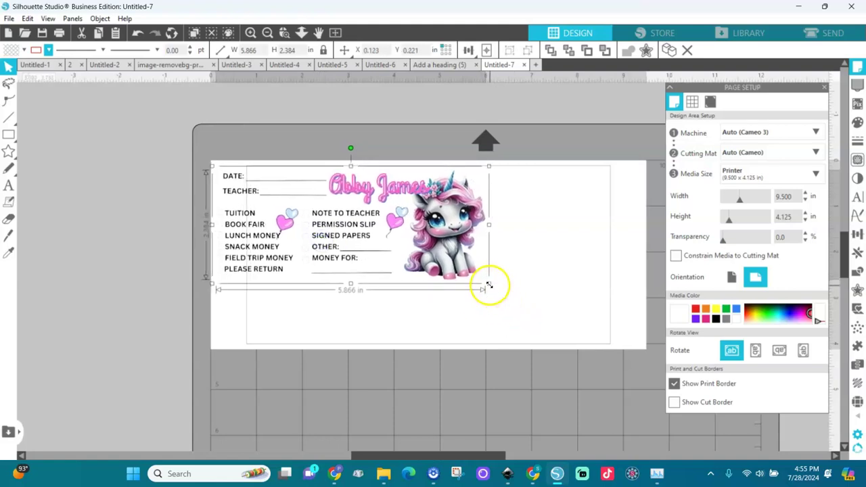
drag(489, 284, 498, 289)
drag(592, 330, 638, 342)
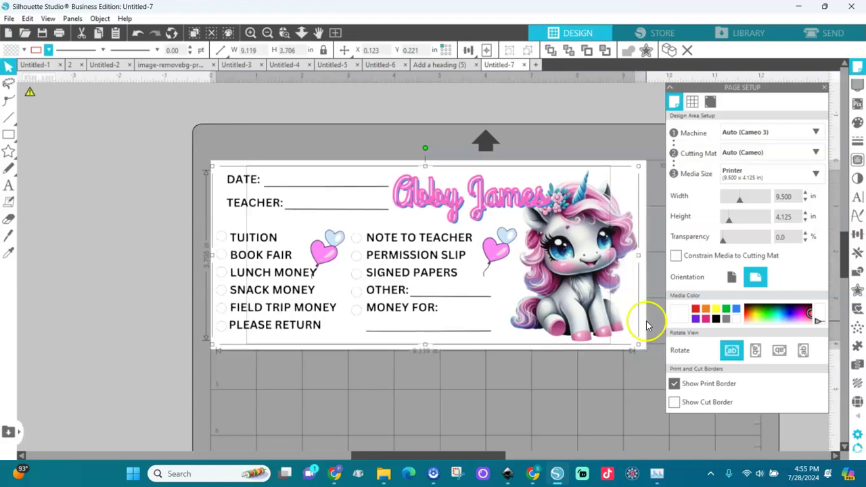
click(650, 285)
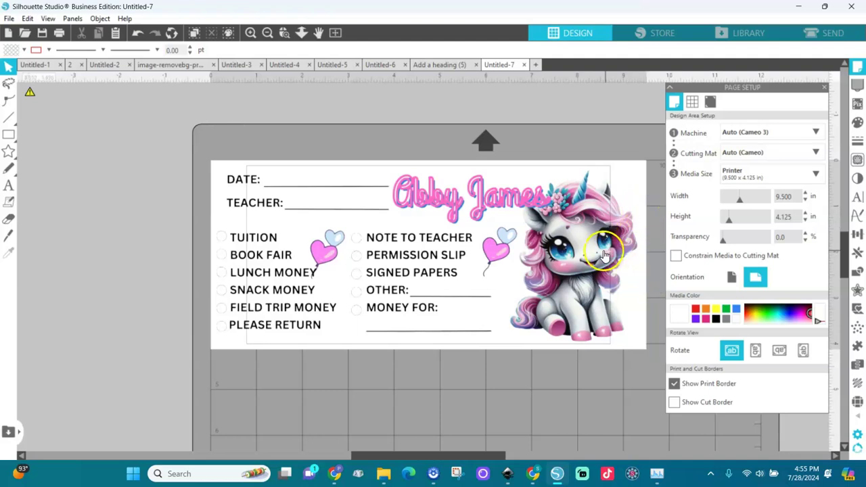
drag(592, 252, 594, 252)
key(Escape)
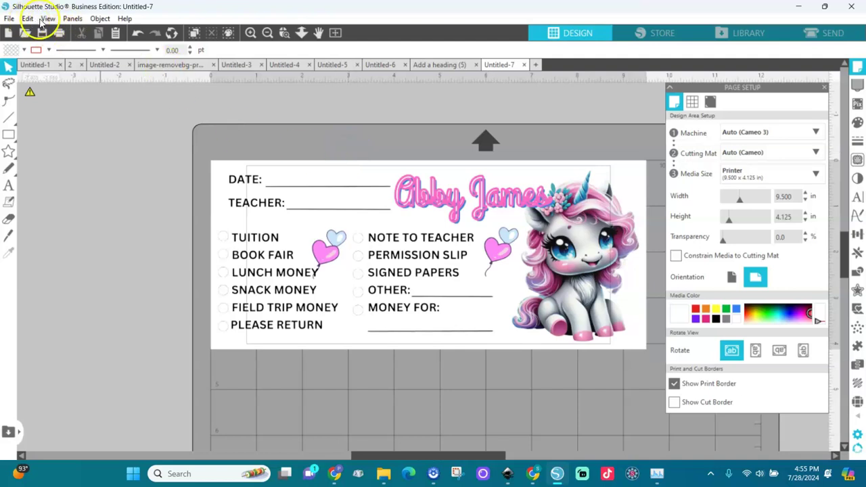
Go from print preview through the classic Print dialog to the Epson printer preferences.
click(58, 33)
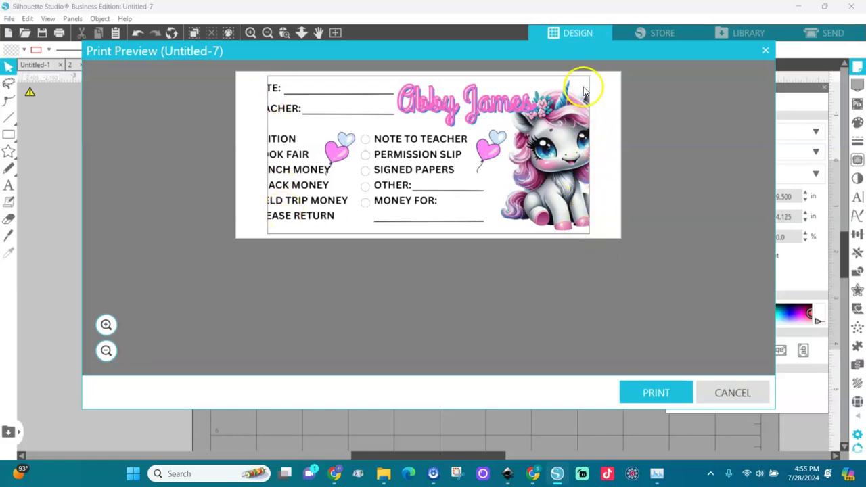
click(656, 393)
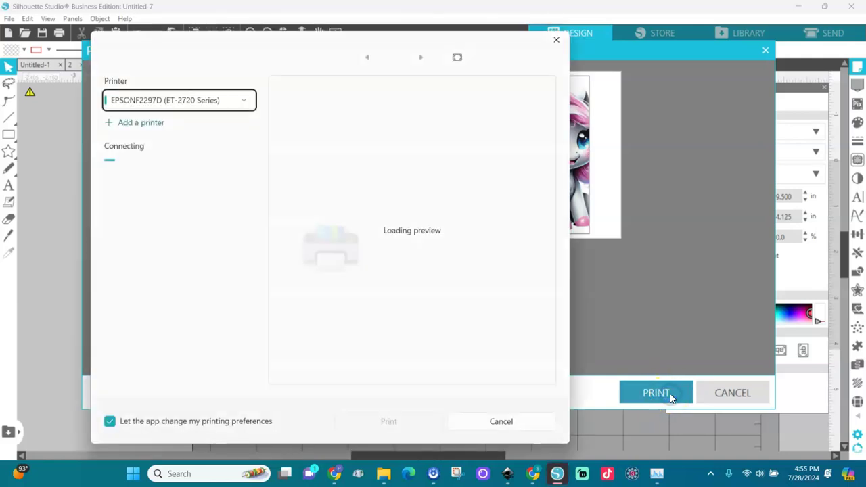
click(558, 42)
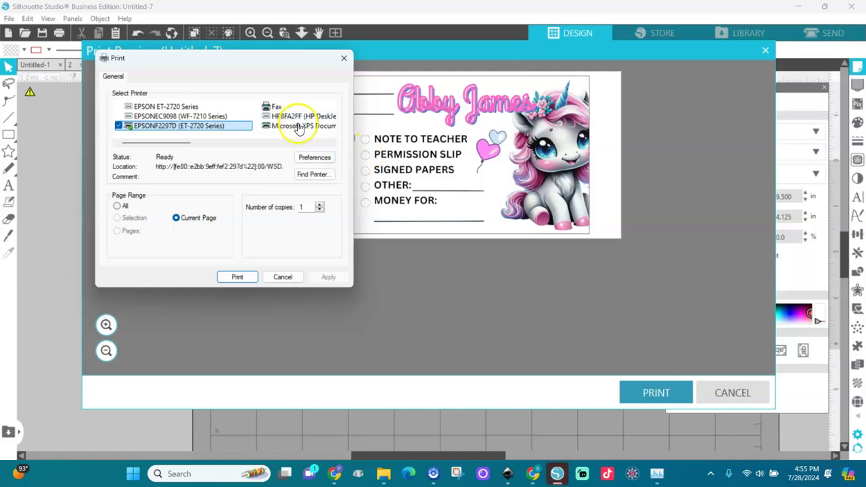
click(324, 159)
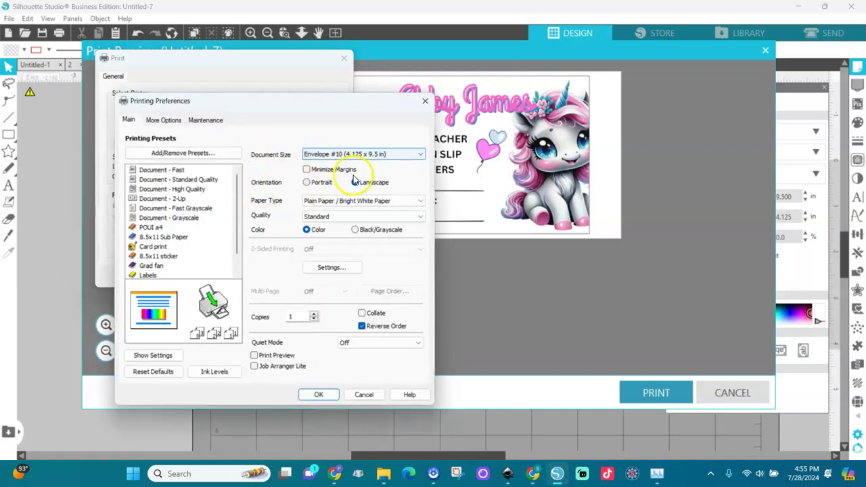
Keep Envelope #10 as the document size and turn on Minimize Margins.
click(396, 155)
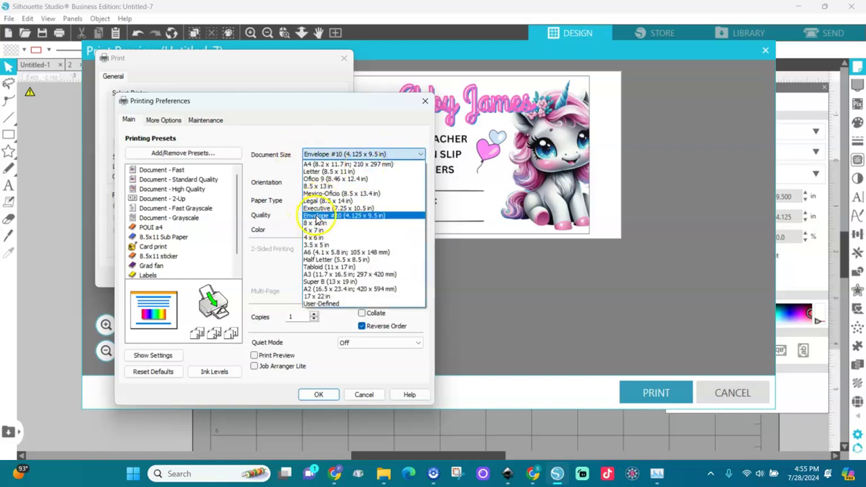
click(320, 216)
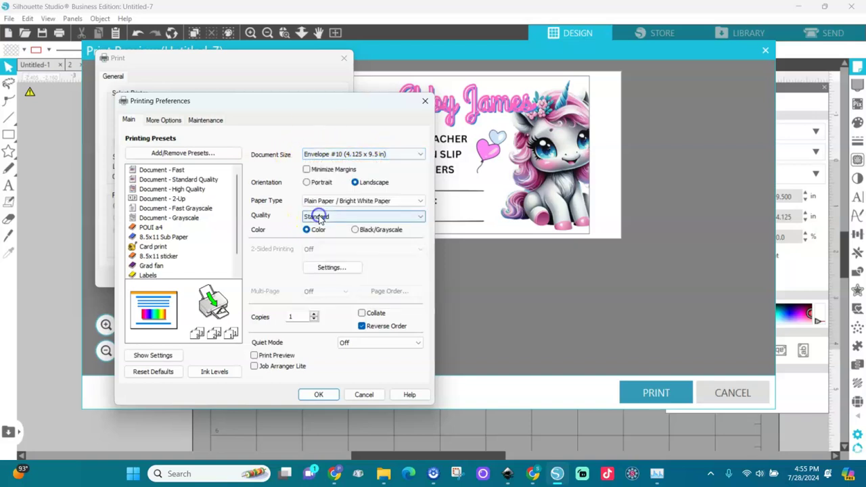
click(307, 170)
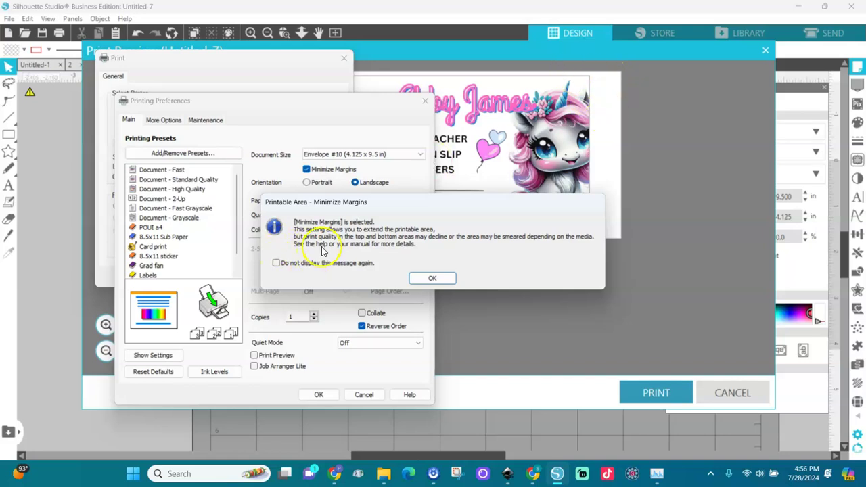
click(431, 279)
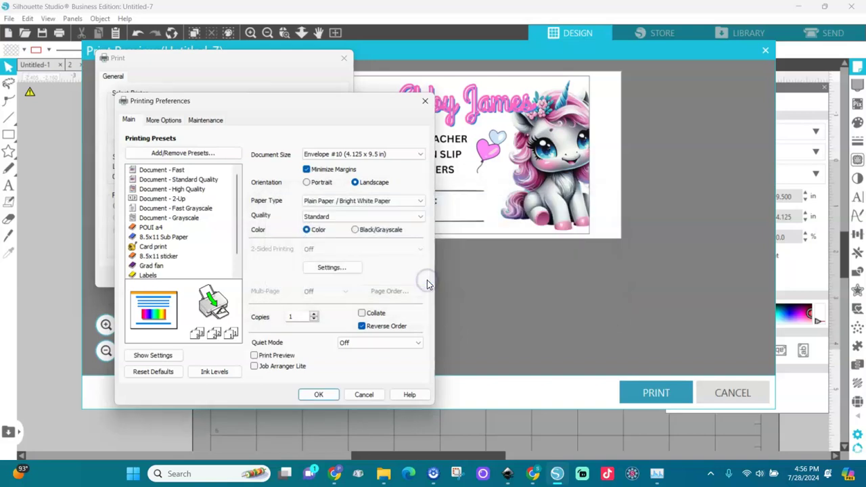
click(168, 122)
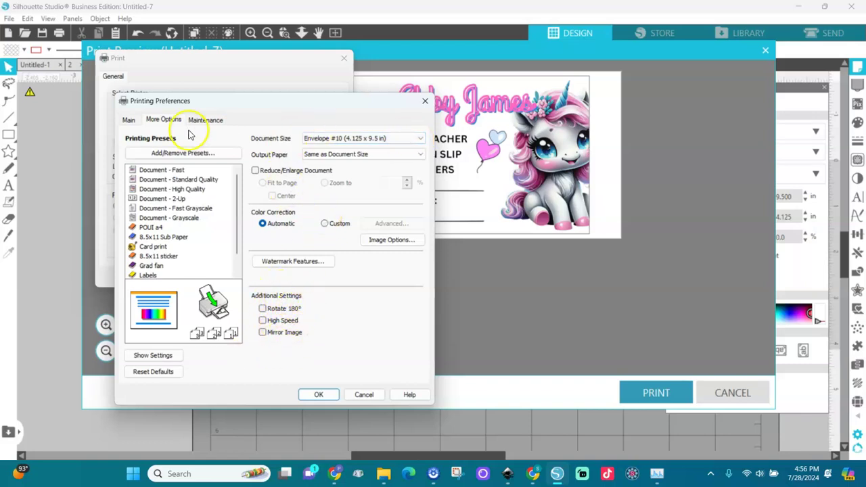
click(128, 120)
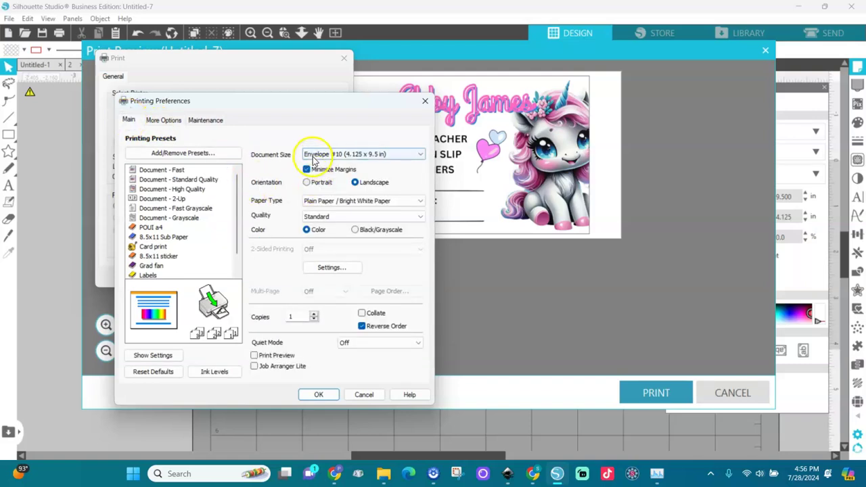
Keep landscape orientation, set print quality to High, and save the preferences.
click(325, 201)
click(370, 184)
click(321, 205)
click(359, 215)
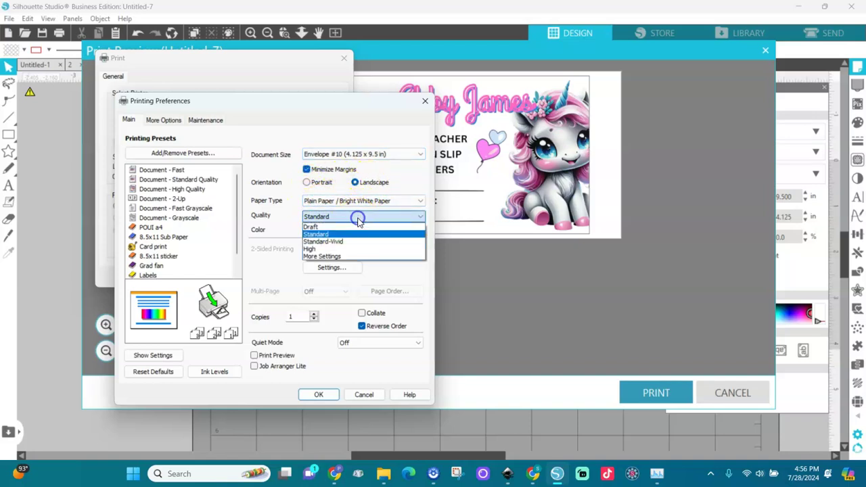
click(320, 249)
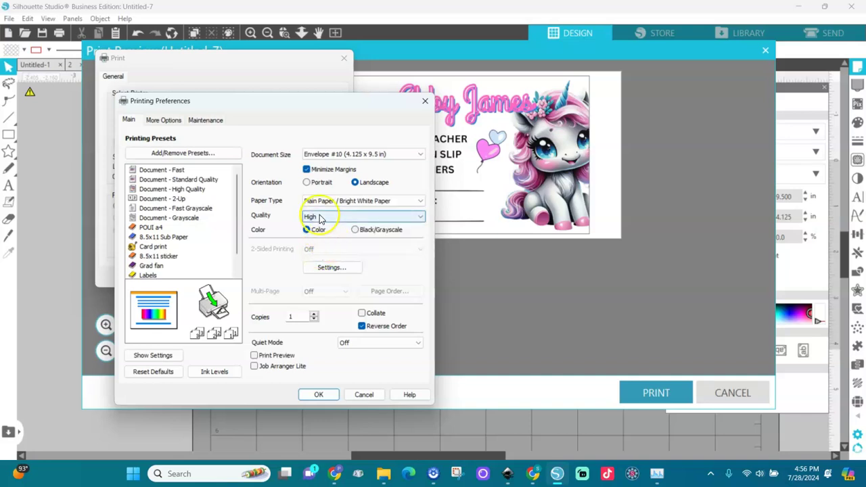
click(318, 395)
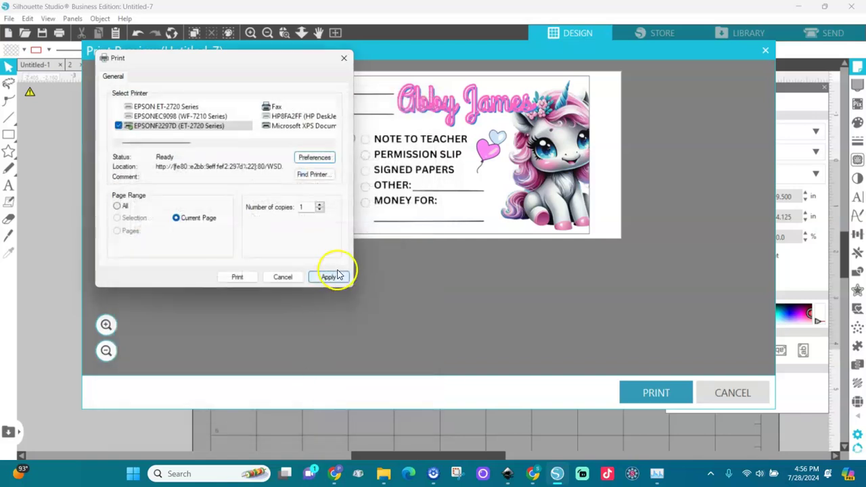
Apply the printer settings, then cancel out of the Print dialog and Print Preview.
click(327, 278)
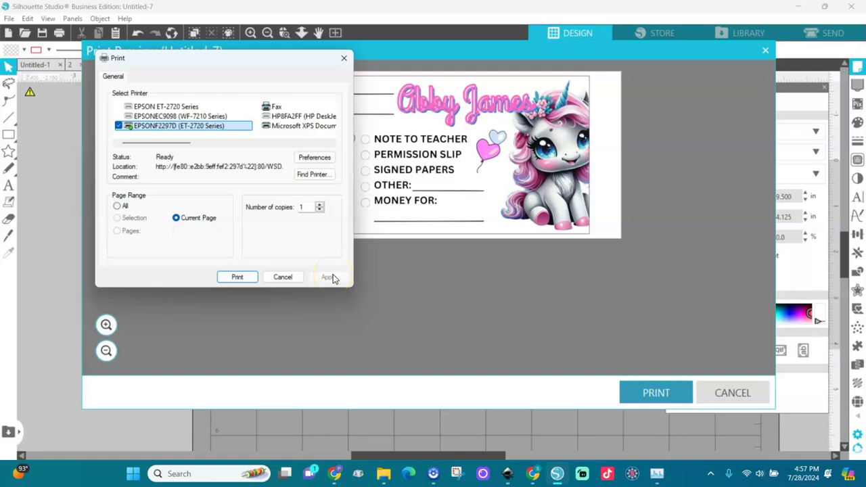
click(283, 277)
click(736, 393)
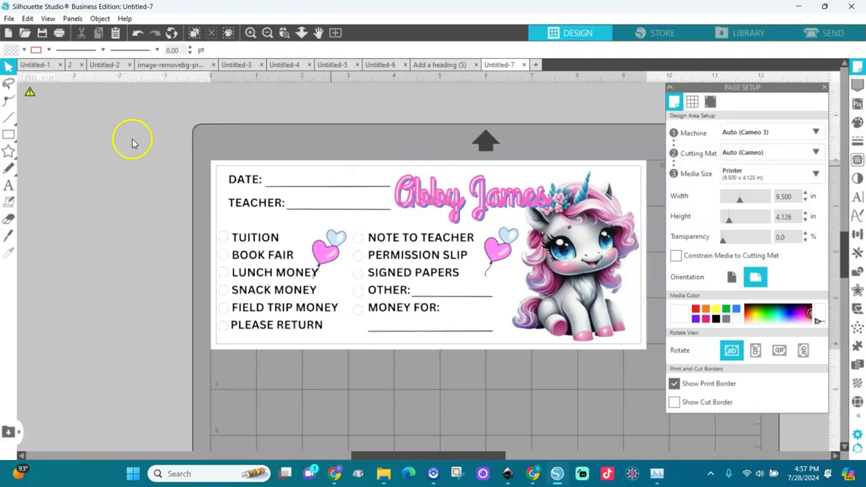
Reopen the print preview for the 9.500 × 4.126 in unicorn checklist envelope page.
click(59, 32)
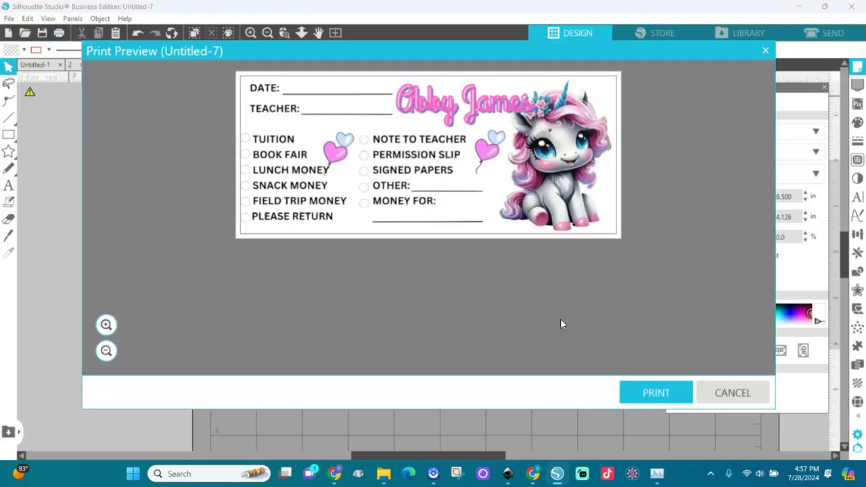